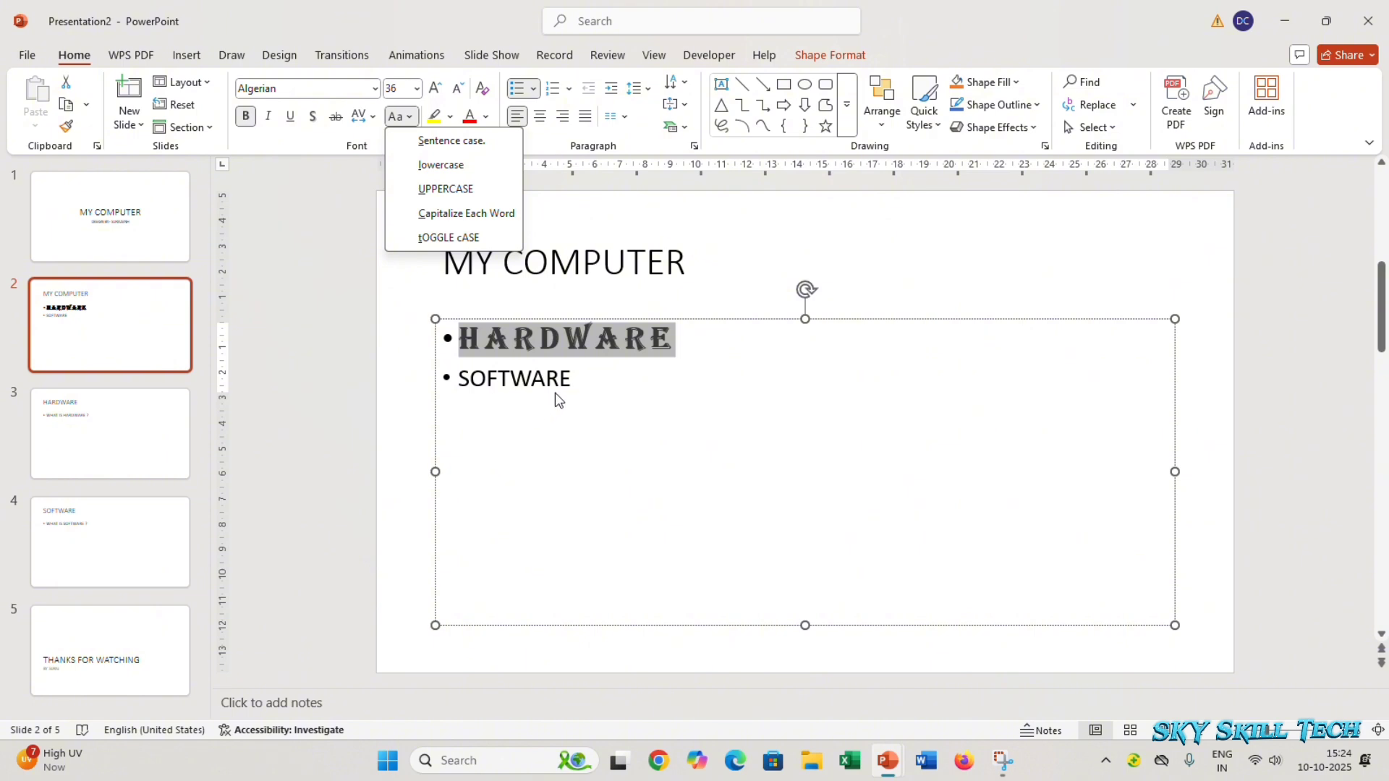
{"action": "left_click", "coordinate": [573, 386]}
{"action": "left_click", "coordinate": [573, 379]}
{"action": "double_click", "coordinate": [574, 378]}
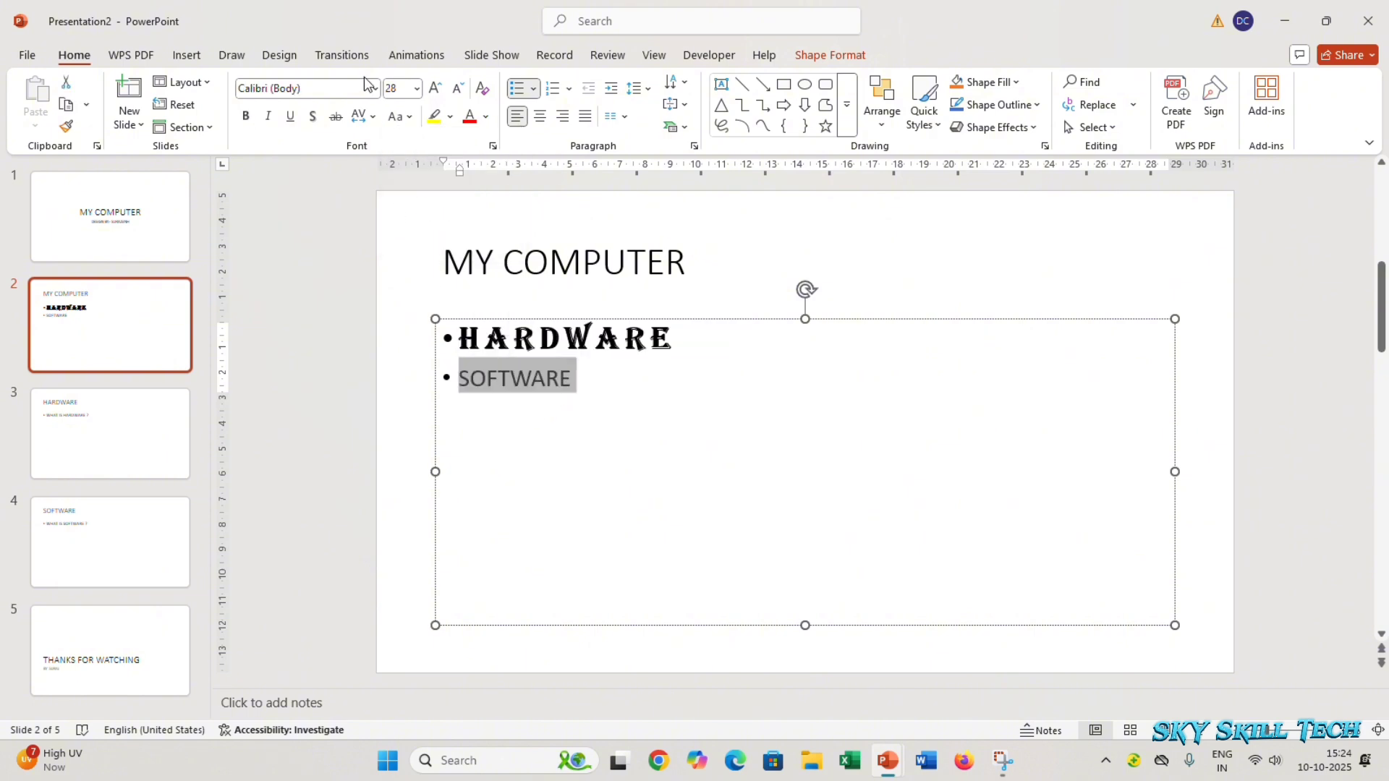
{"action": "left_click", "coordinate": [400, 117]}
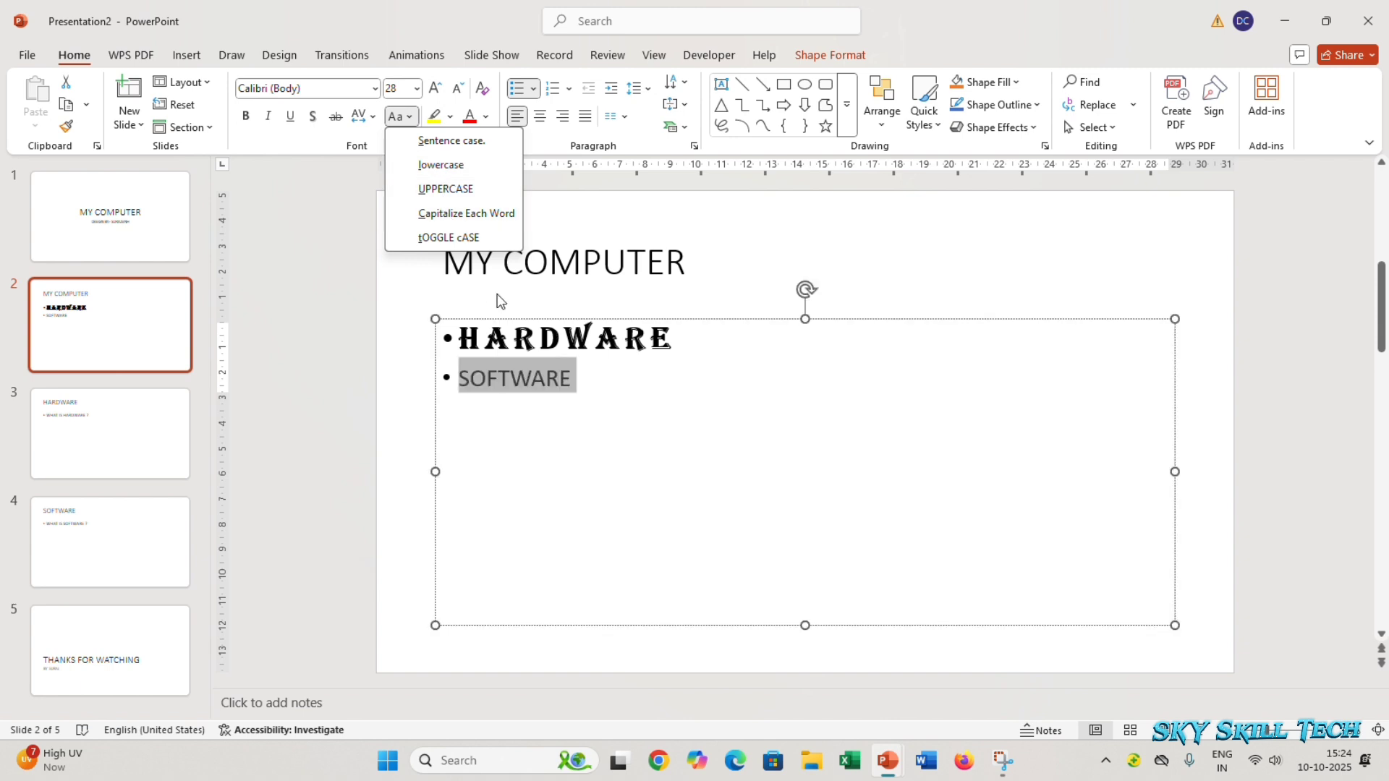
{"action": "key", "text": "Escape"}
Try dark blue as the font color of the HARDWARE bullet on slide 2, and settle on red.
{"action": "left_click", "coordinate": [513, 340]}
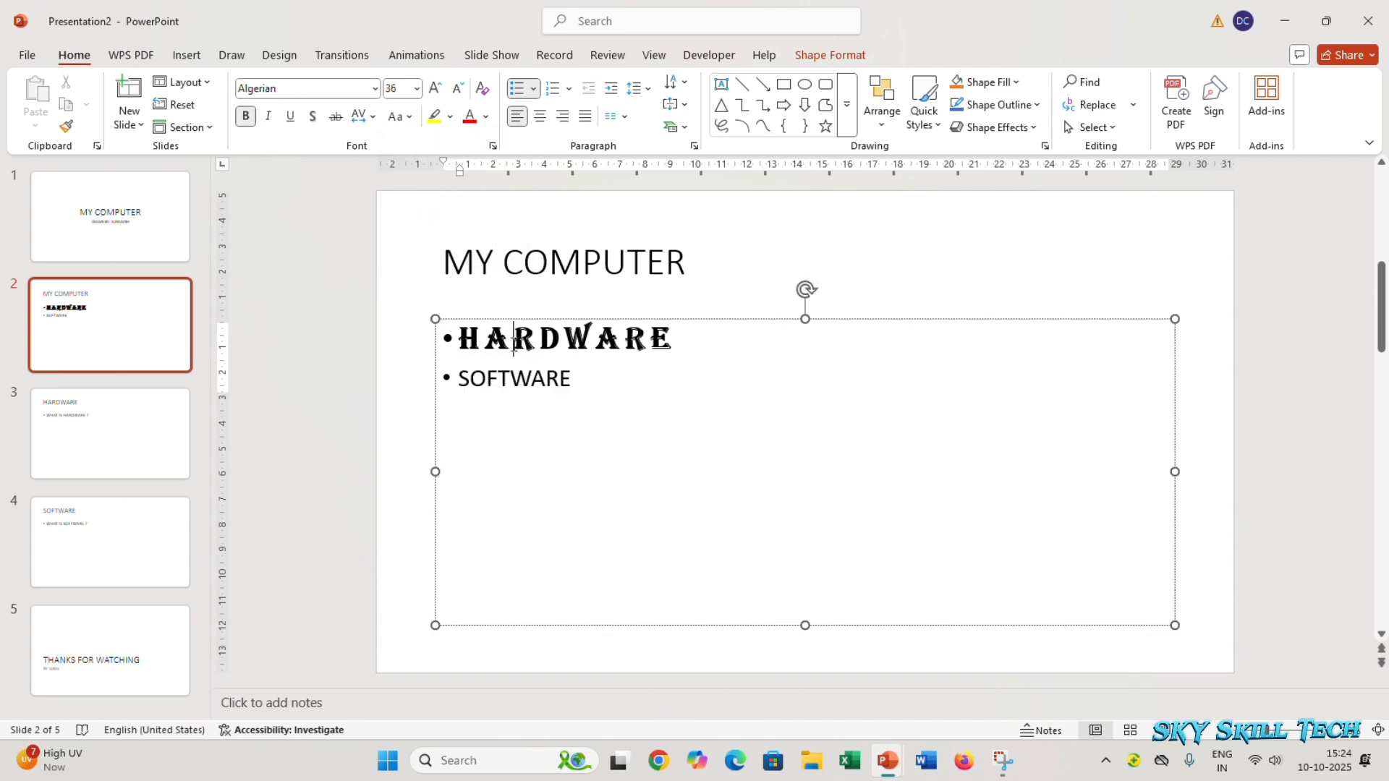
{"action": "double_click", "coordinate": [514, 340]}
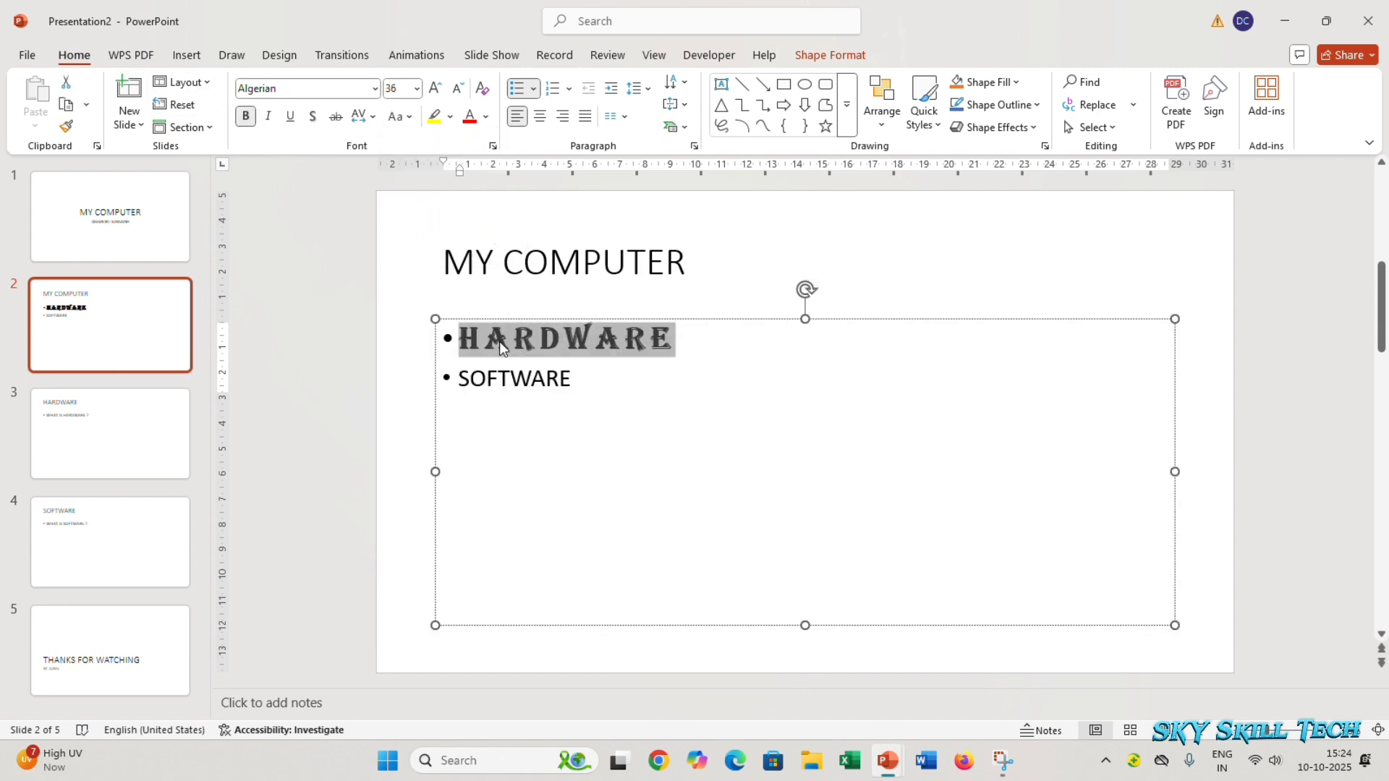
{"action": "left_click", "coordinate": [485, 117]}
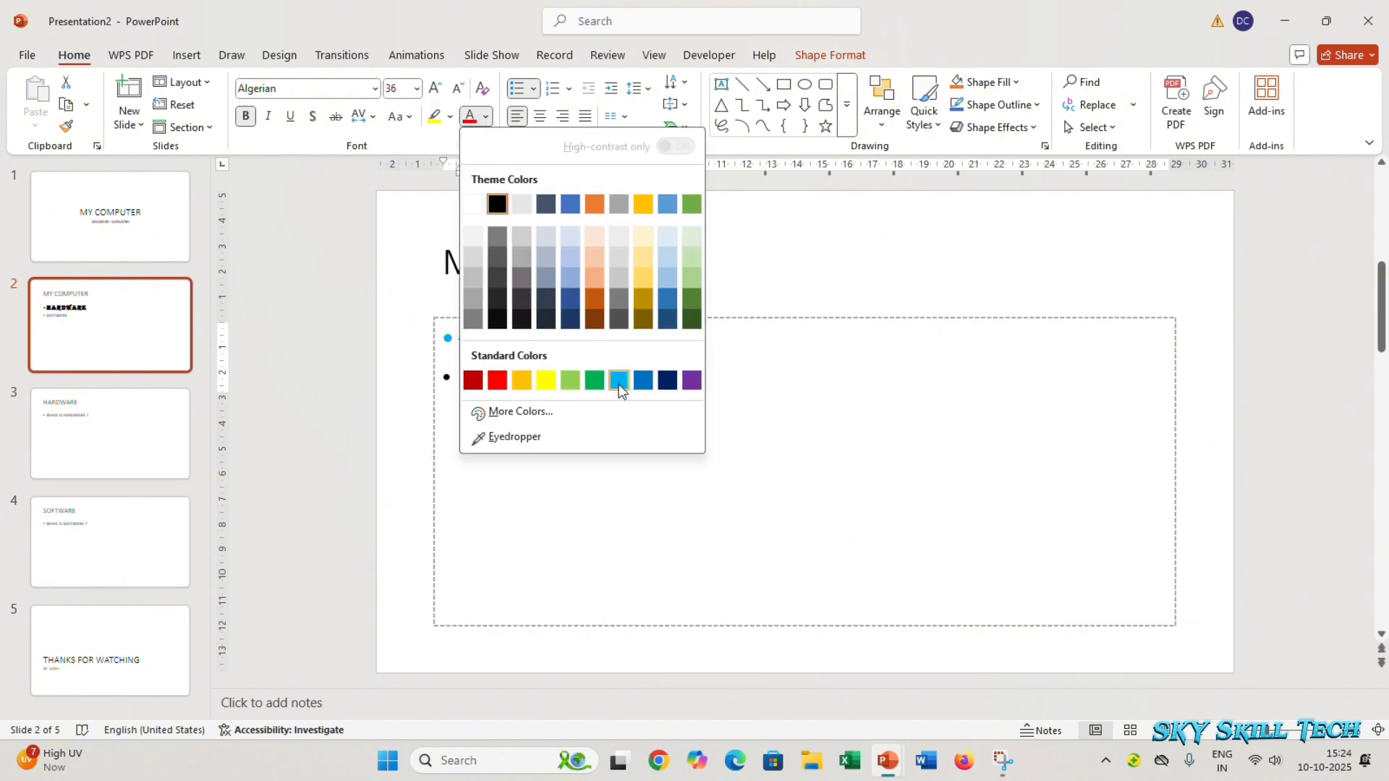
{"action": "left_click", "coordinate": [661, 381]}
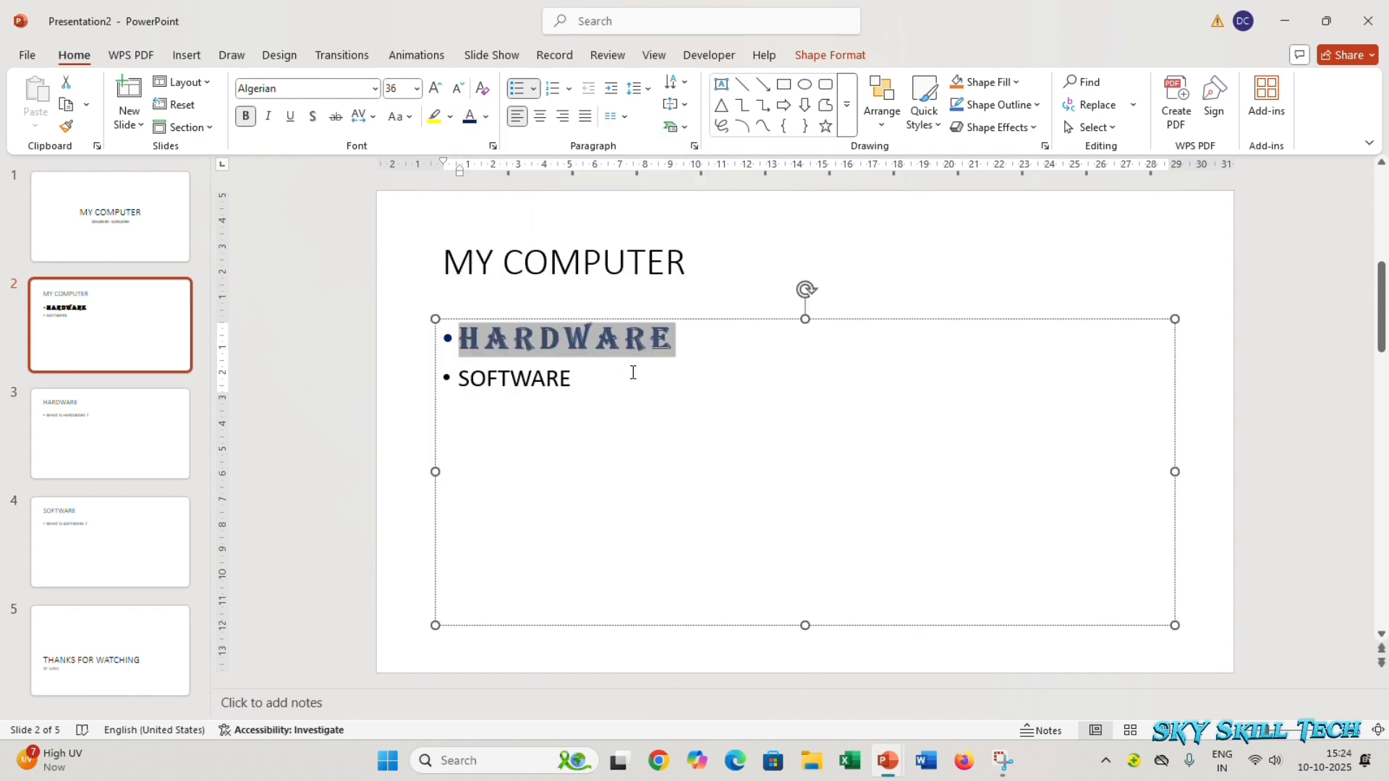
{"action": "left_click", "coordinate": [486, 117]}
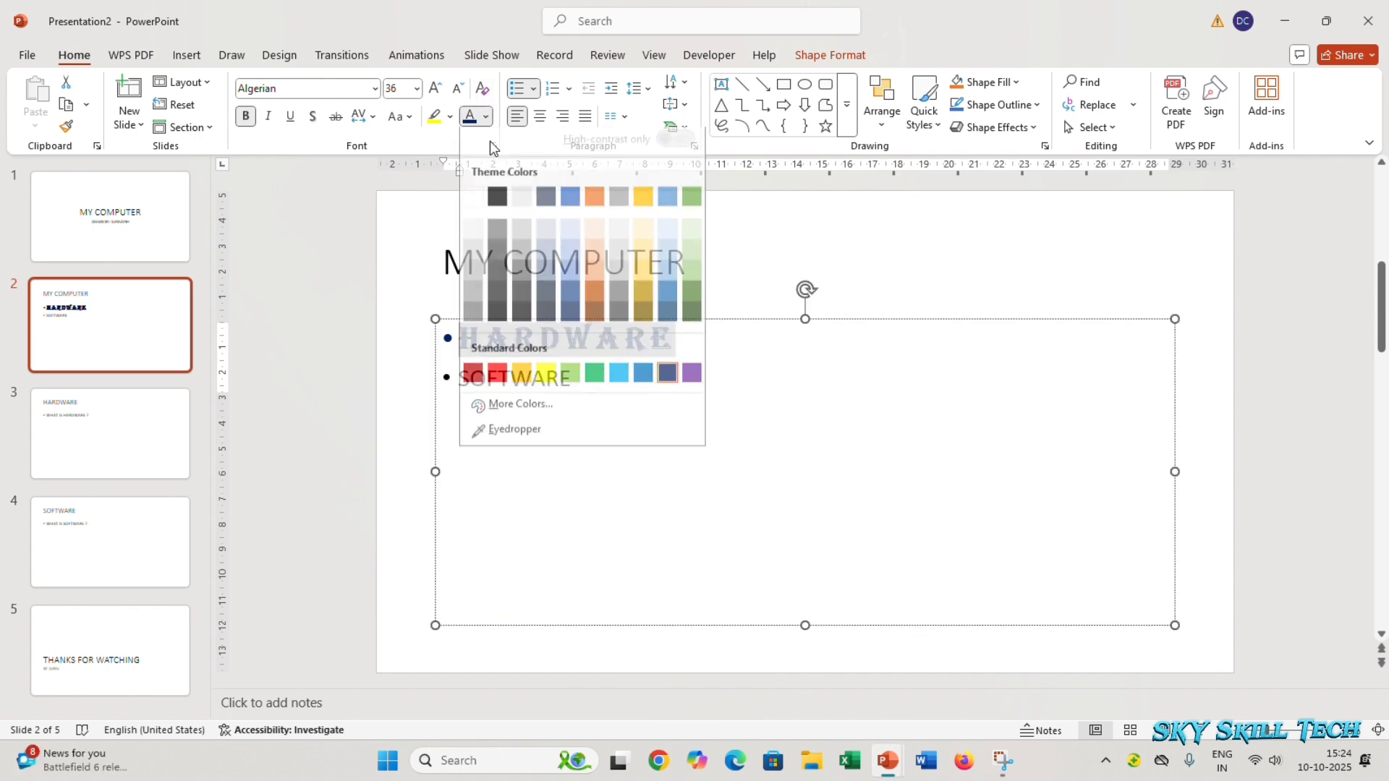
{"action": "left_click", "coordinate": [496, 381]}
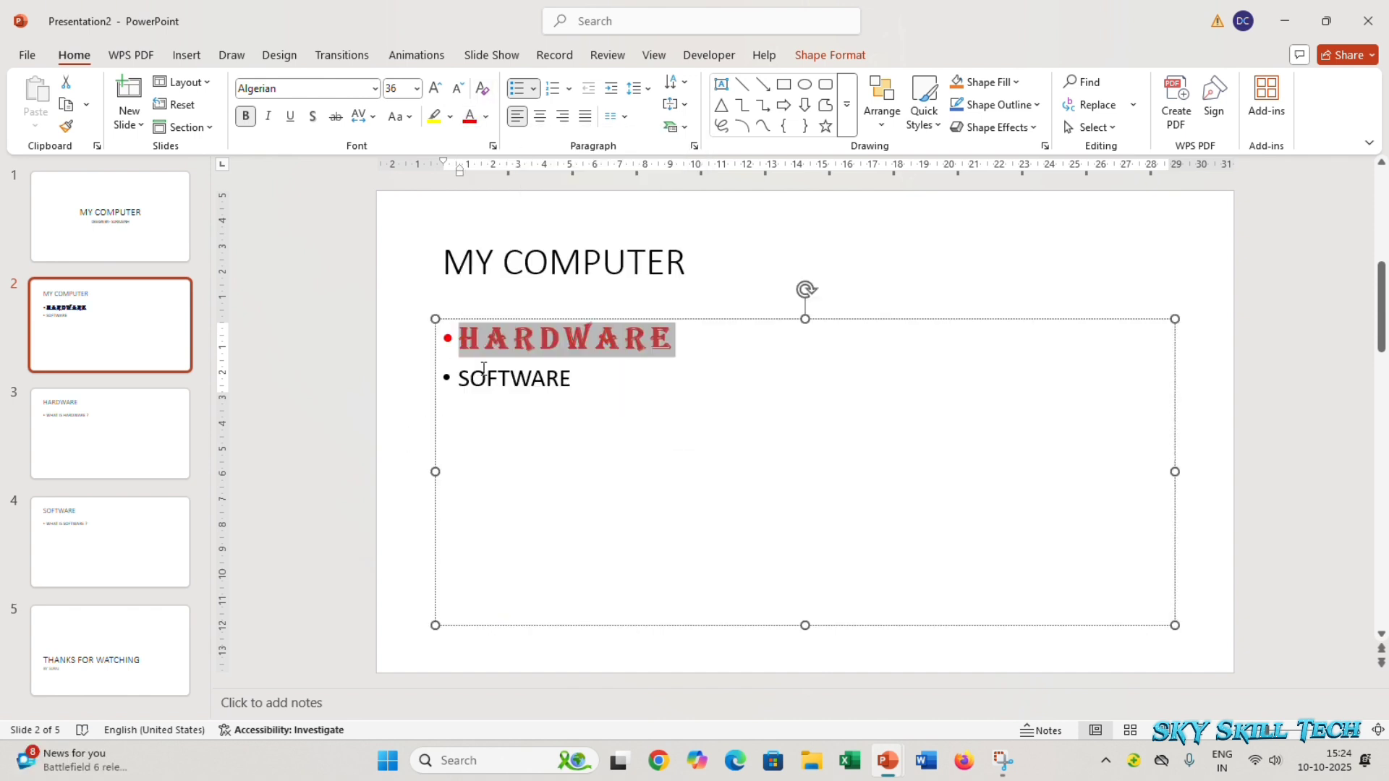
{"action": "left_click", "coordinate": [580, 379]}
{"action": "left_click_drag", "start_coordinate": [468, 343], "coordinate": [642, 355]}
{"action": "left_click", "coordinate": [565, 390]}
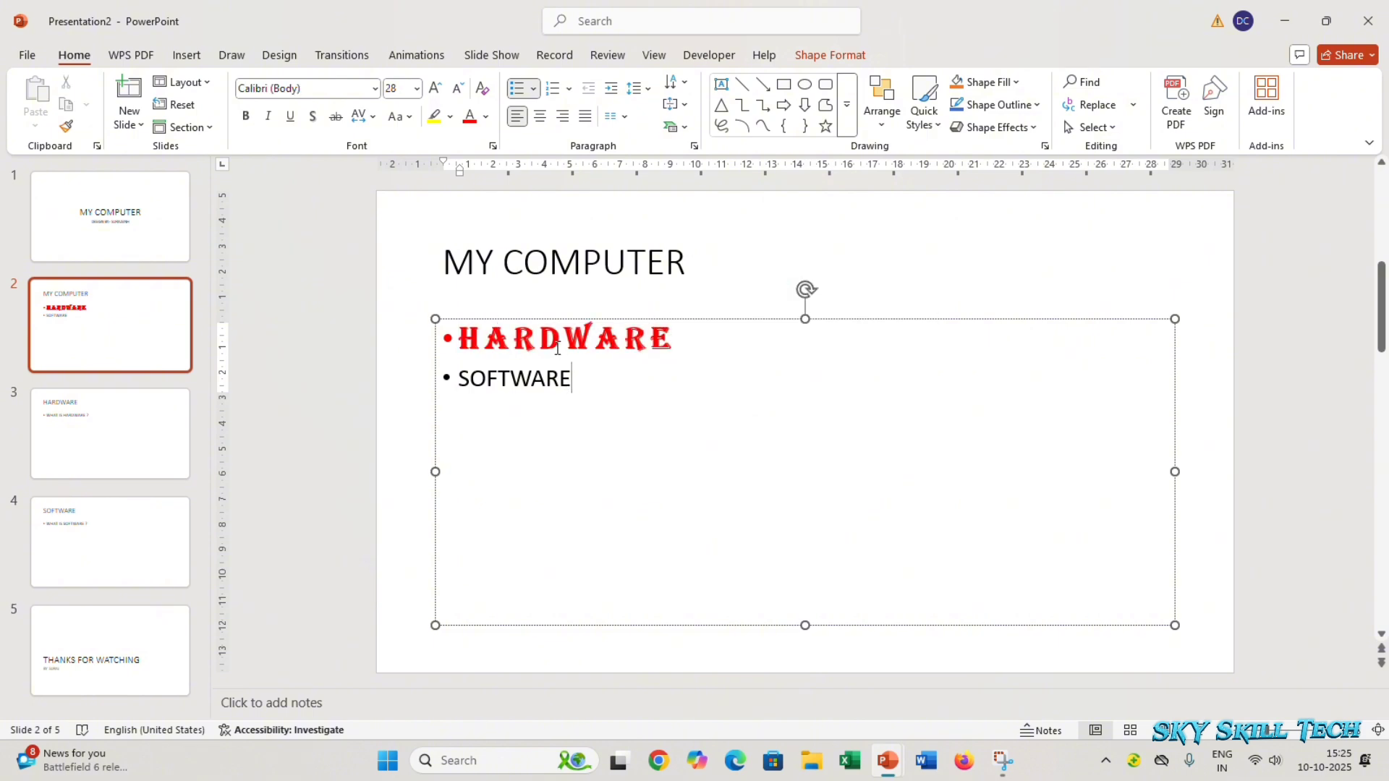
Copy the formatting of the HARDWARE bullet onto the SOFTWARE bullet with Format Painter.
{"action": "left_click", "coordinate": [515, 338]}
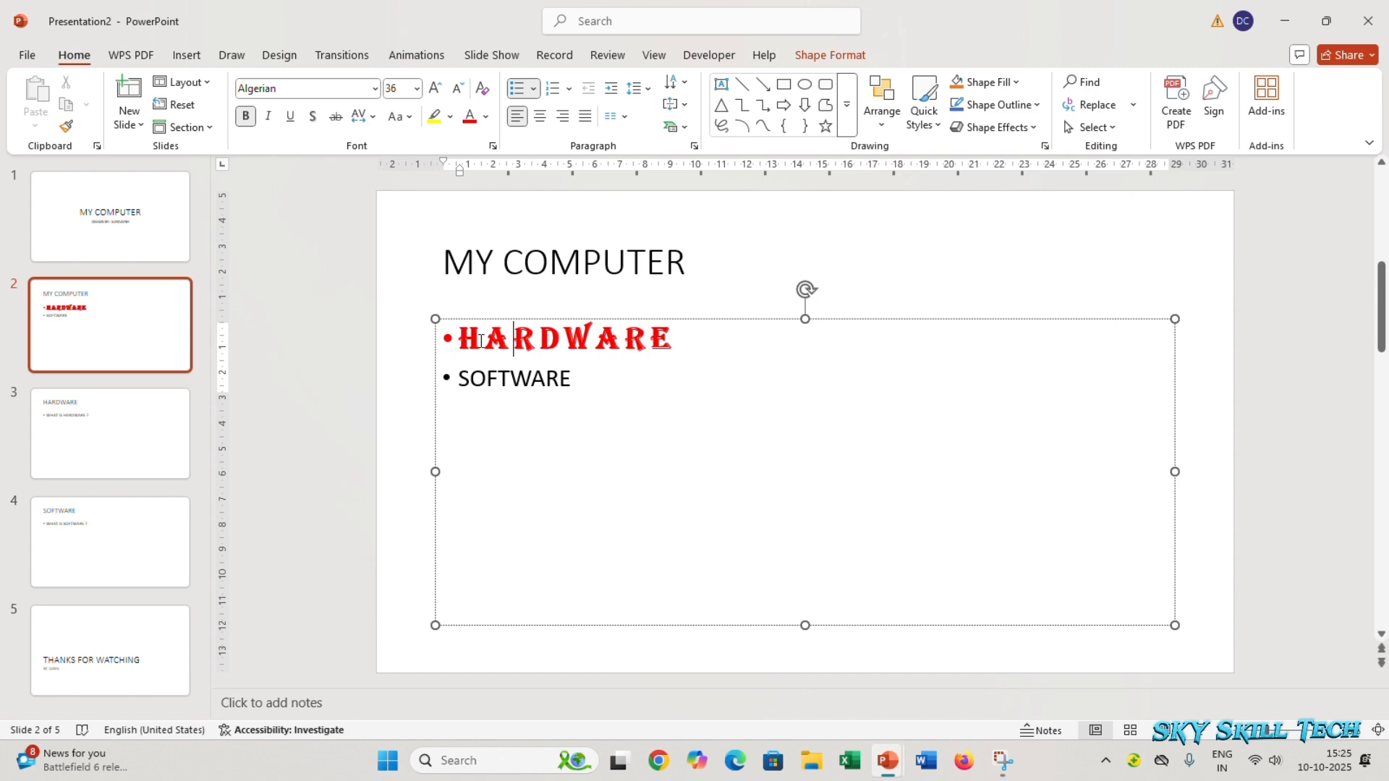
{"action": "double_click", "coordinate": [532, 346]}
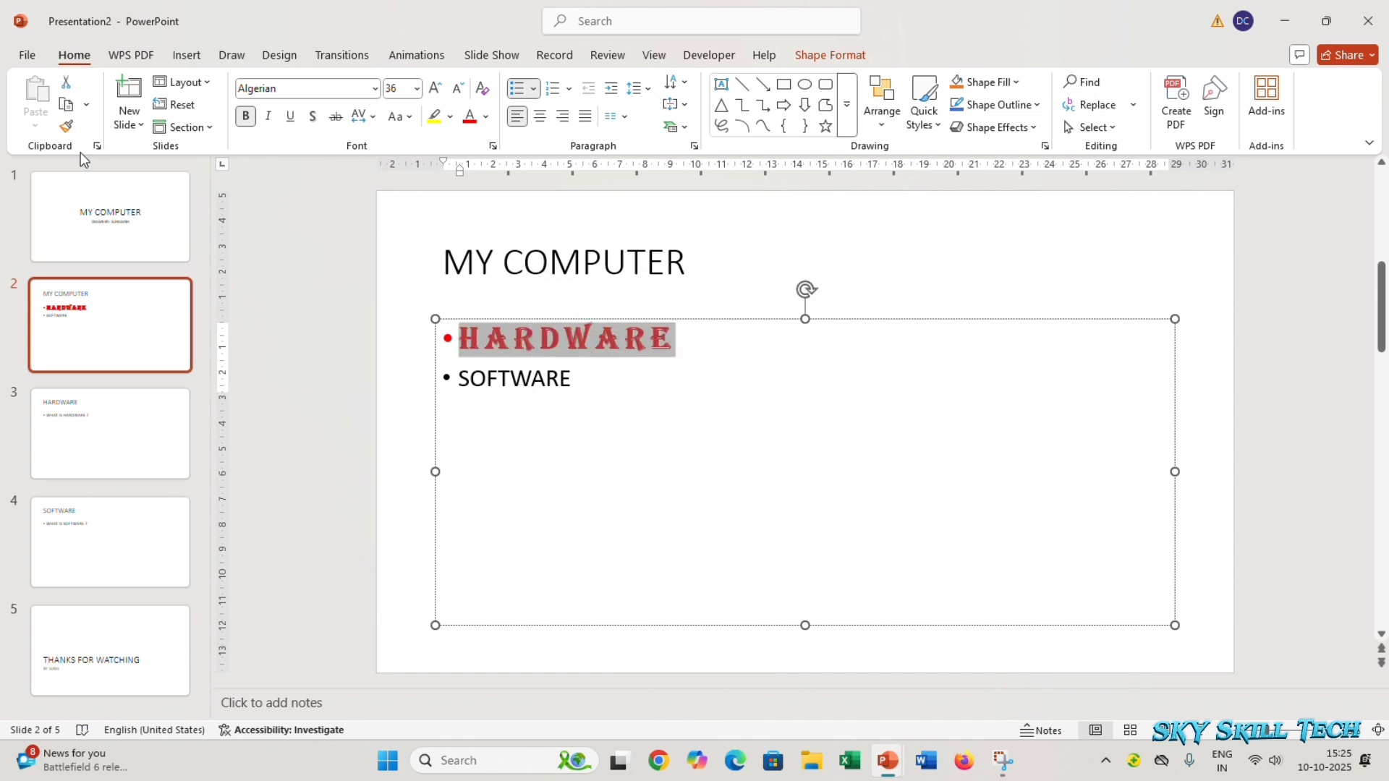
{"action": "left_click", "coordinate": [66, 126]}
{"action": "left_click_drag", "start_coordinate": [452, 381], "coordinate": [575, 381]}
{"action": "left_click", "coordinate": [610, 416]}
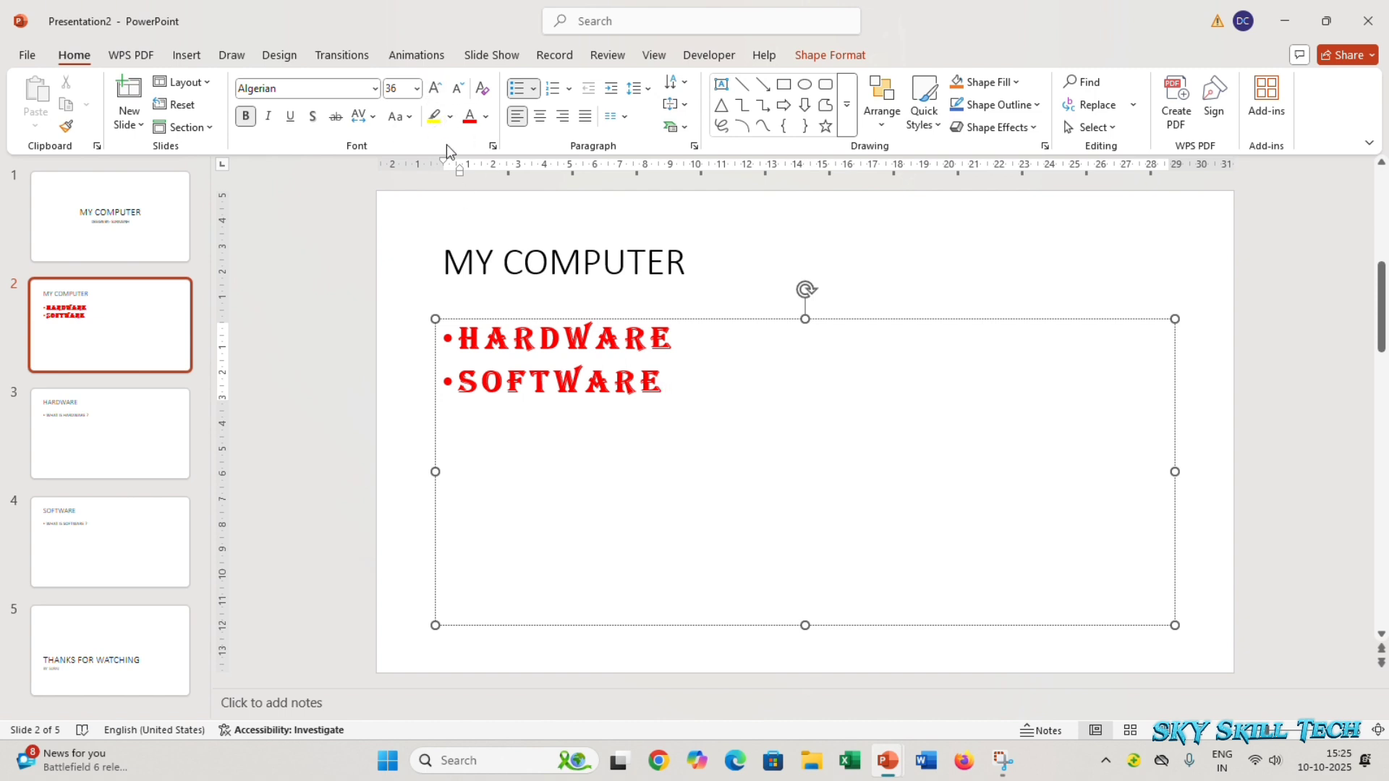
{"action": "left_click", "coordinate": [516, 359]}
Highlight the word HARDWARE in the bullet on slide 3 in bright green.
{"action": "left_click", "coordinate": [116, 416]}
{"action": "double_click", "coordinate": [611, 339]}
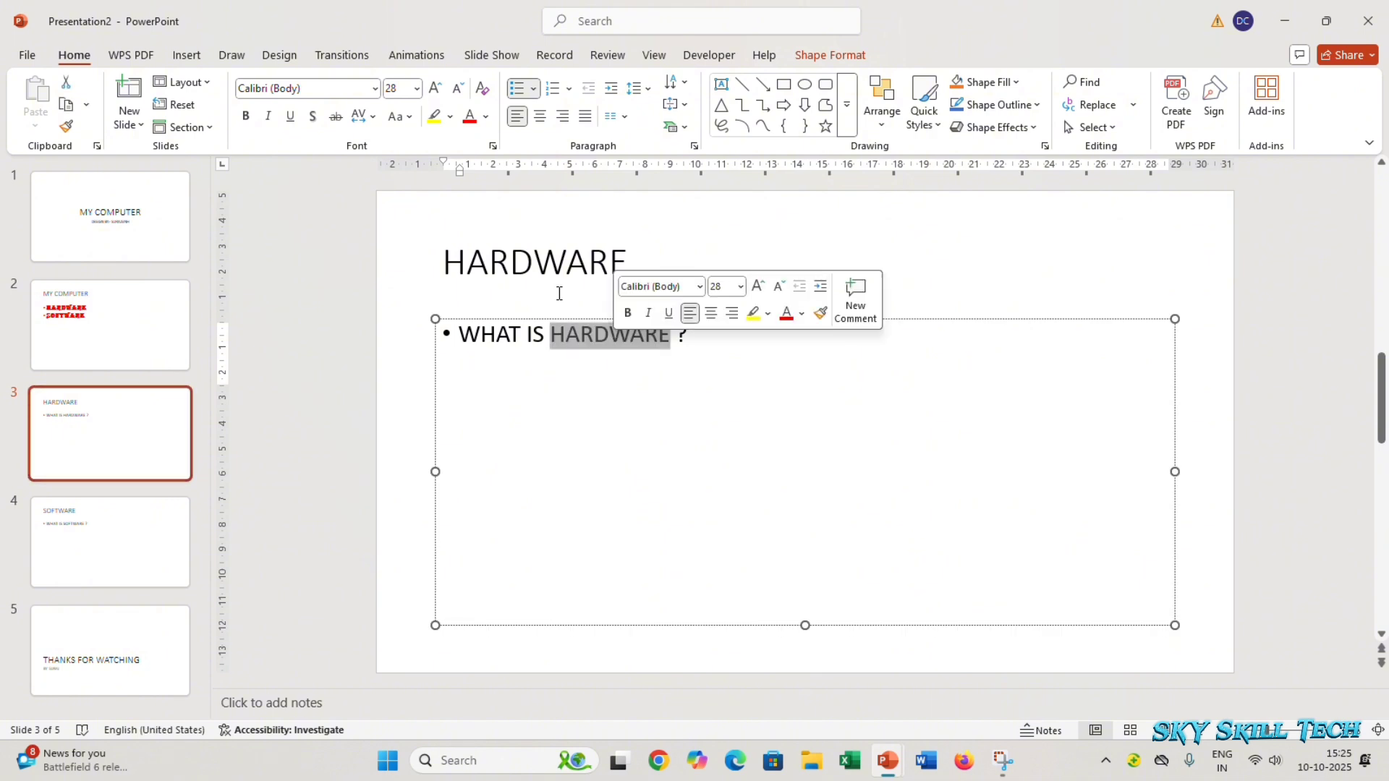
{"action": "left_click", "coordinate": [449, 117]}
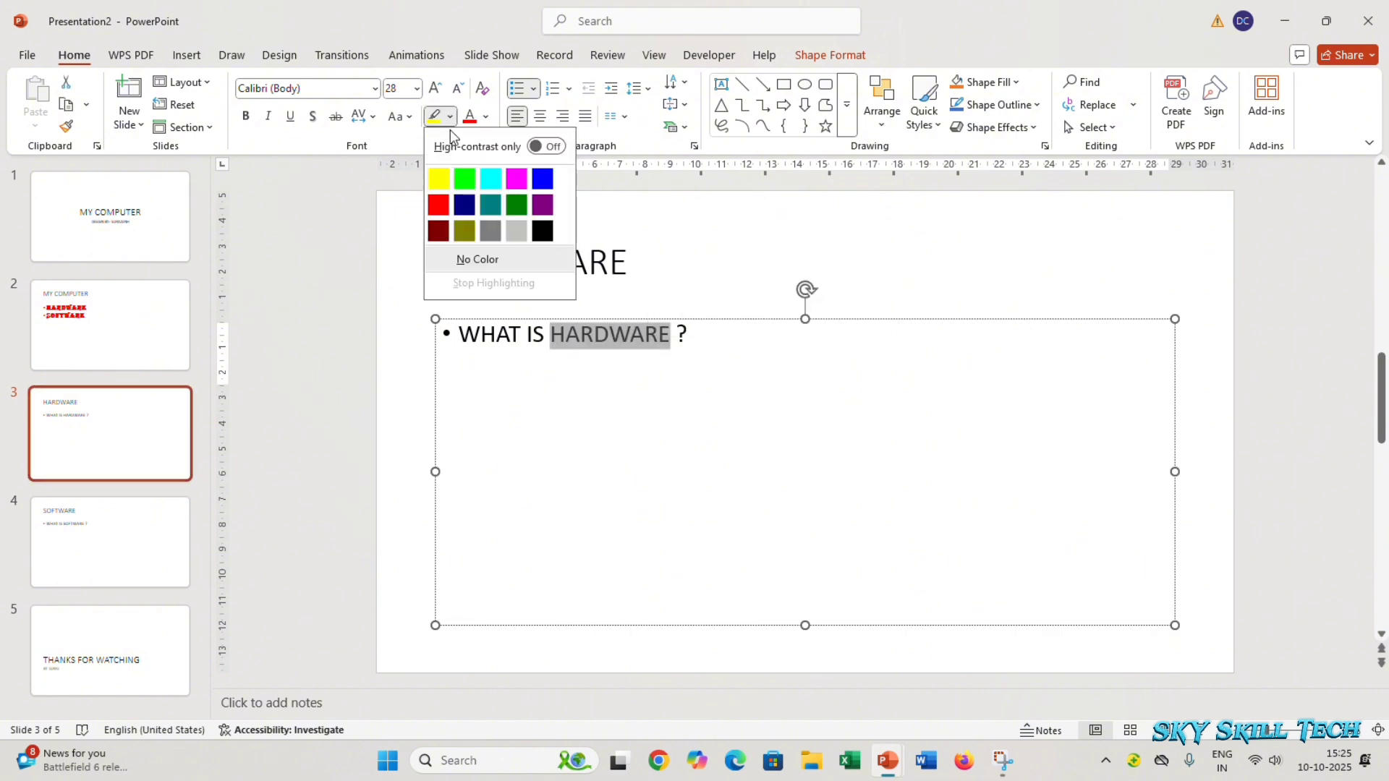
{"action": "left_click", "coordinate": [470, 183]}
{"action": "left_click", "coordinate": [592, 450]}
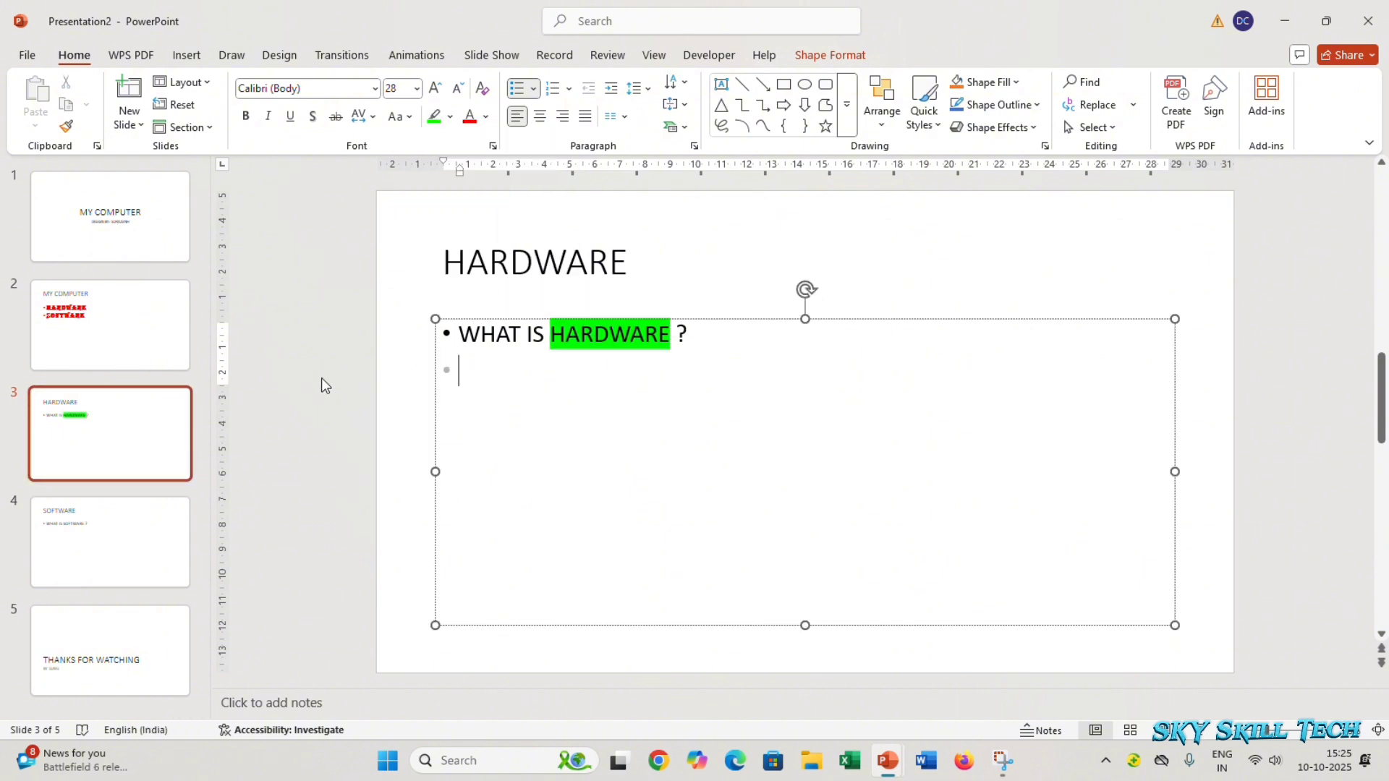
Format the whole "WHAT IS HARDWARE ?" bullet on slide 3 as 40 pt, bold, red text.
{"action": "left_click", "coordinate": [85, 381]}
{"action": "left_click", "coordinate": [128, 415]}
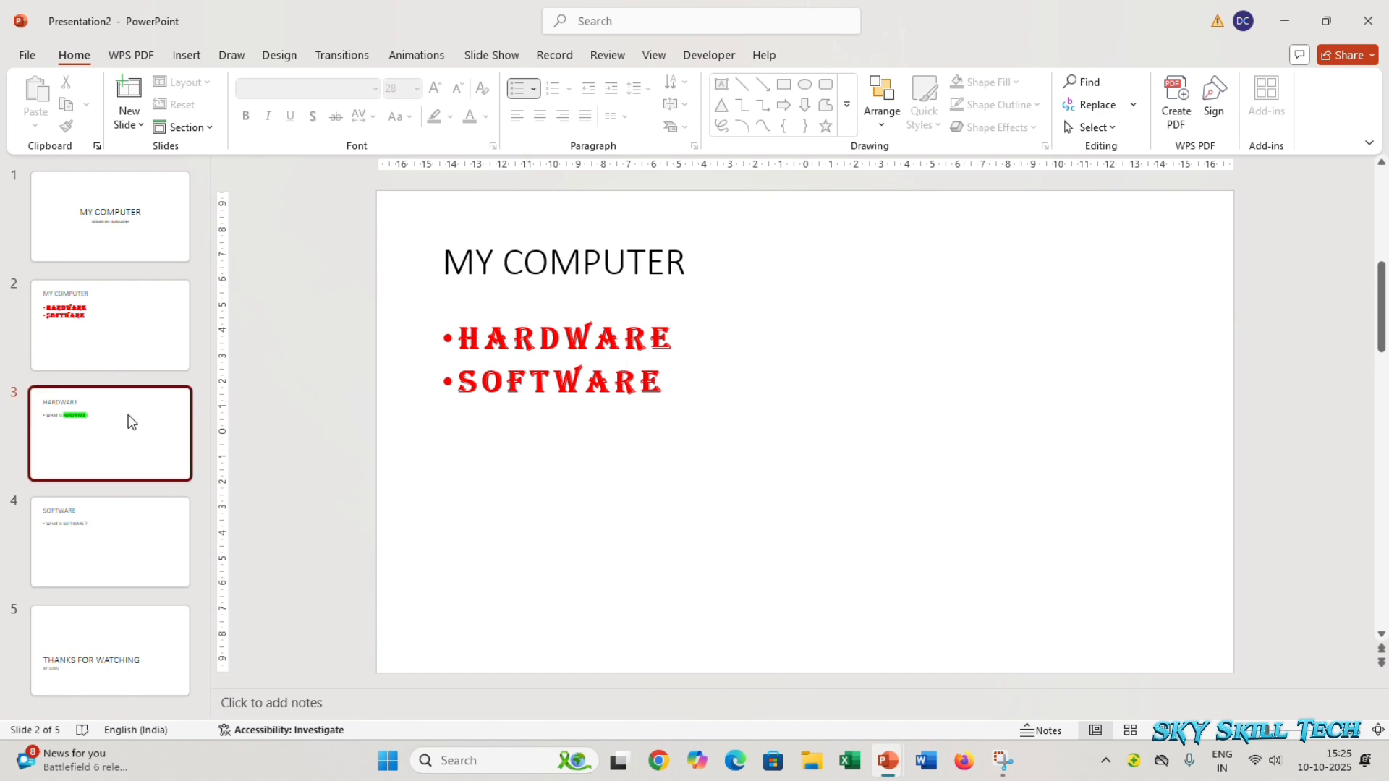
{"action": "left_click", "coordinate": [477, 334]}
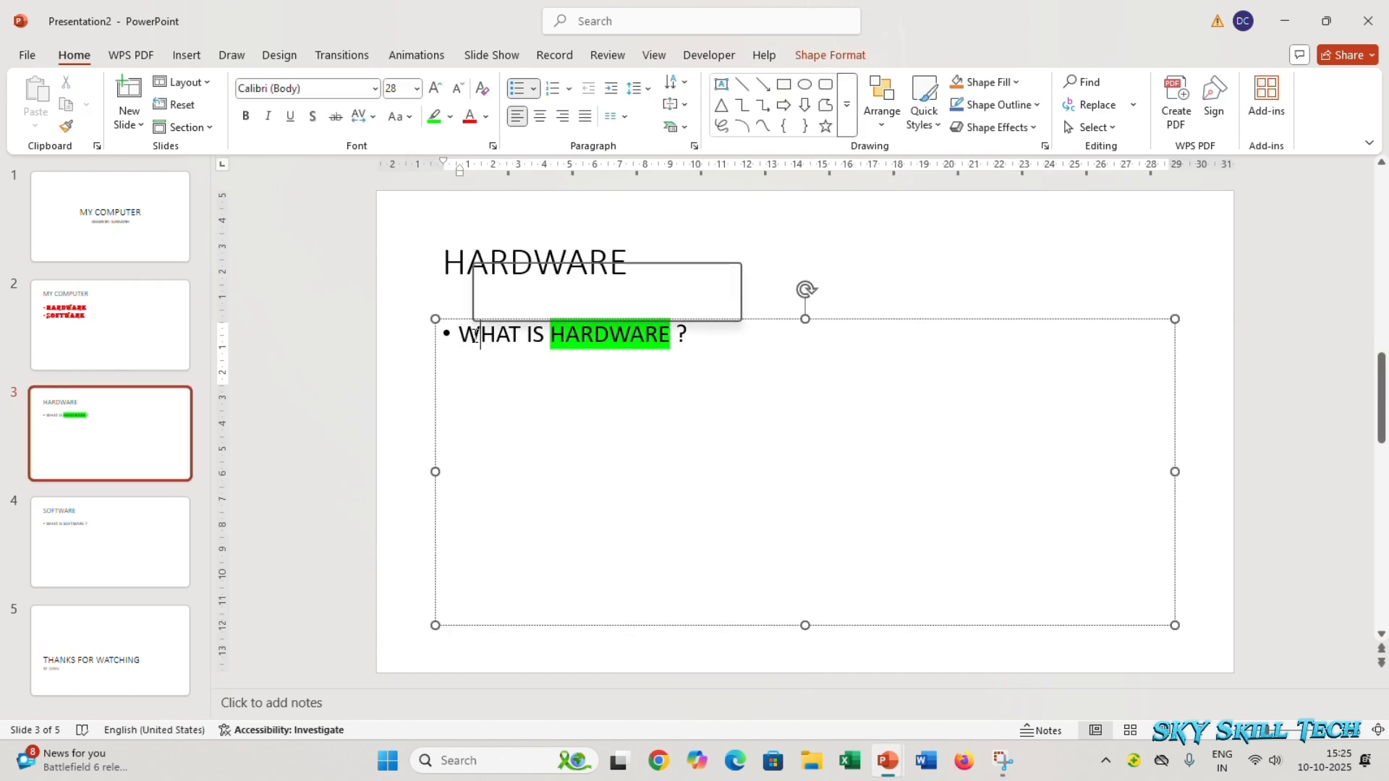
{"action": "double_click", "coordinate": [475, 335]}
{"action": "left_click_drag", "start_coordinate": [692, 346], "coordinate": [434, 339]}
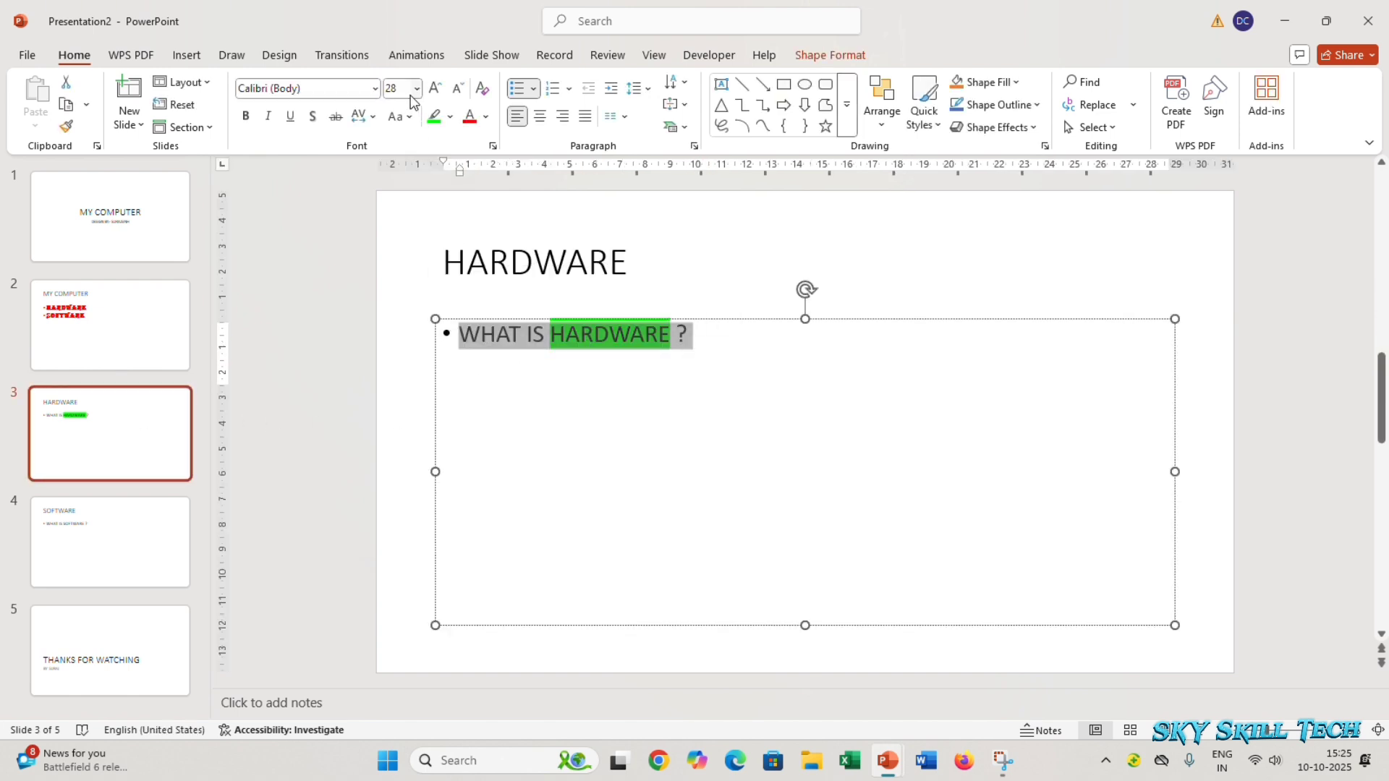
{"action": "left_click", "coordinate": [435, 87]}
{"action": "left_click", "coordinate": [435, 87]}
{"action": "left_click", "coordinate": [435, 87]}
{"action": "left_click", "coordinate": [245, 116]}
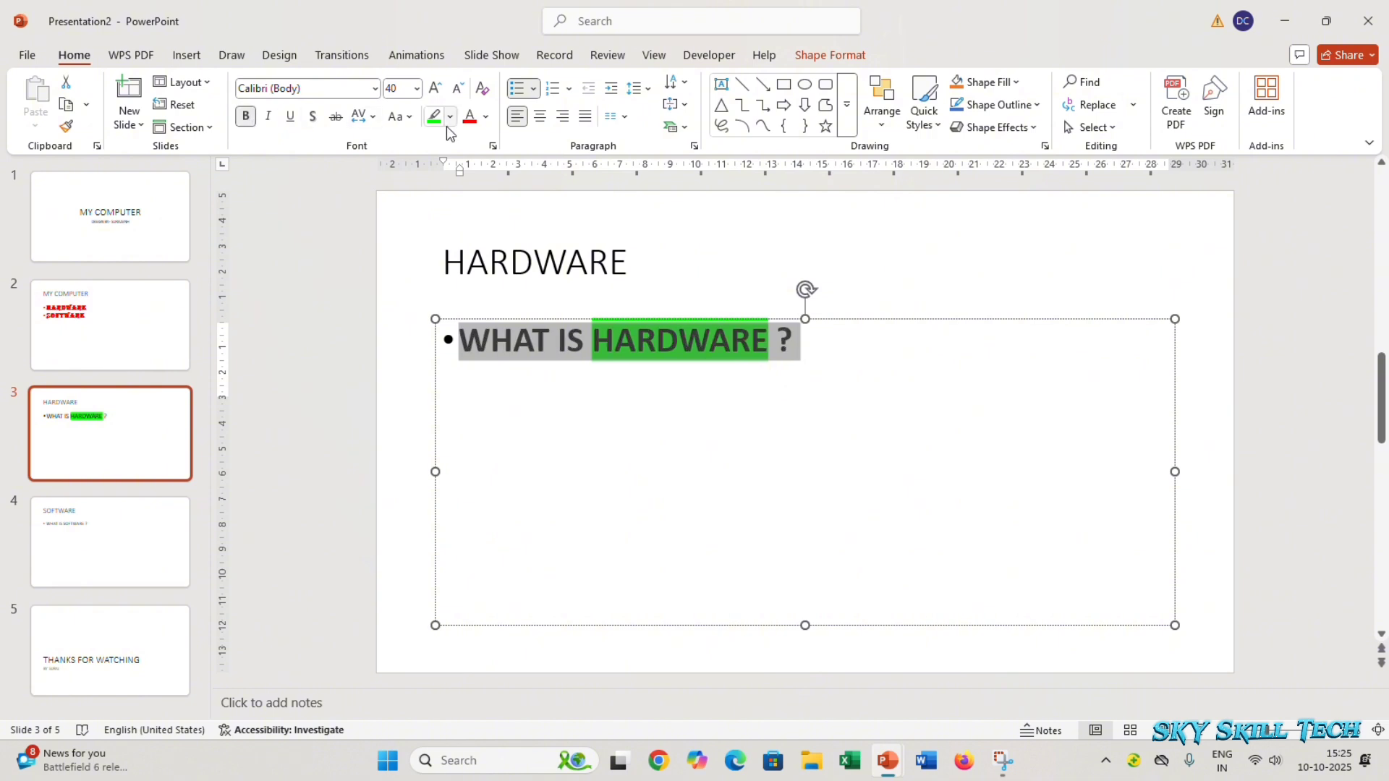
{"action": "left_click", "coordinate": [470, 117]}
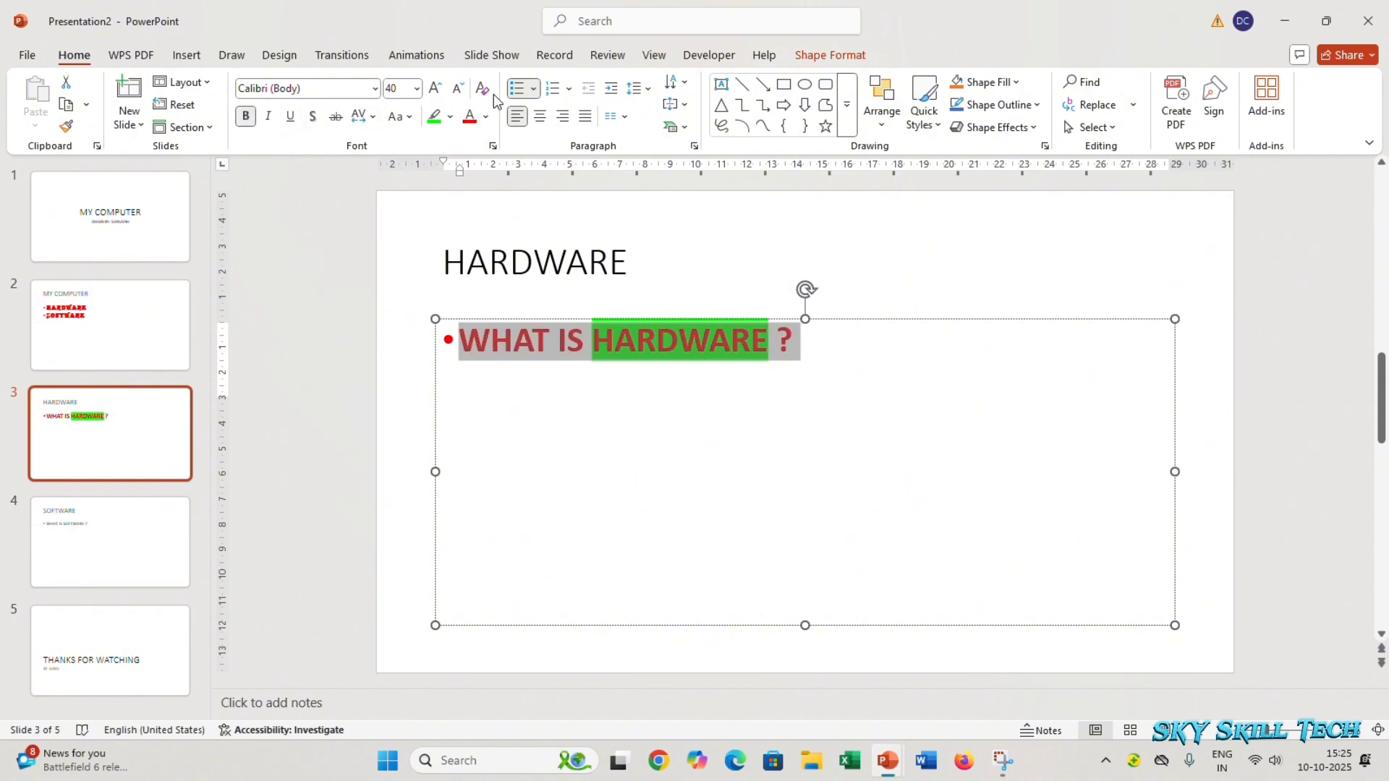
Clear all formatting from the "WHAT IS HARDWARE ?" bullet, and briefly view the clipboard contents.
{"action": "left_click", "coordinate": [489, 90]}
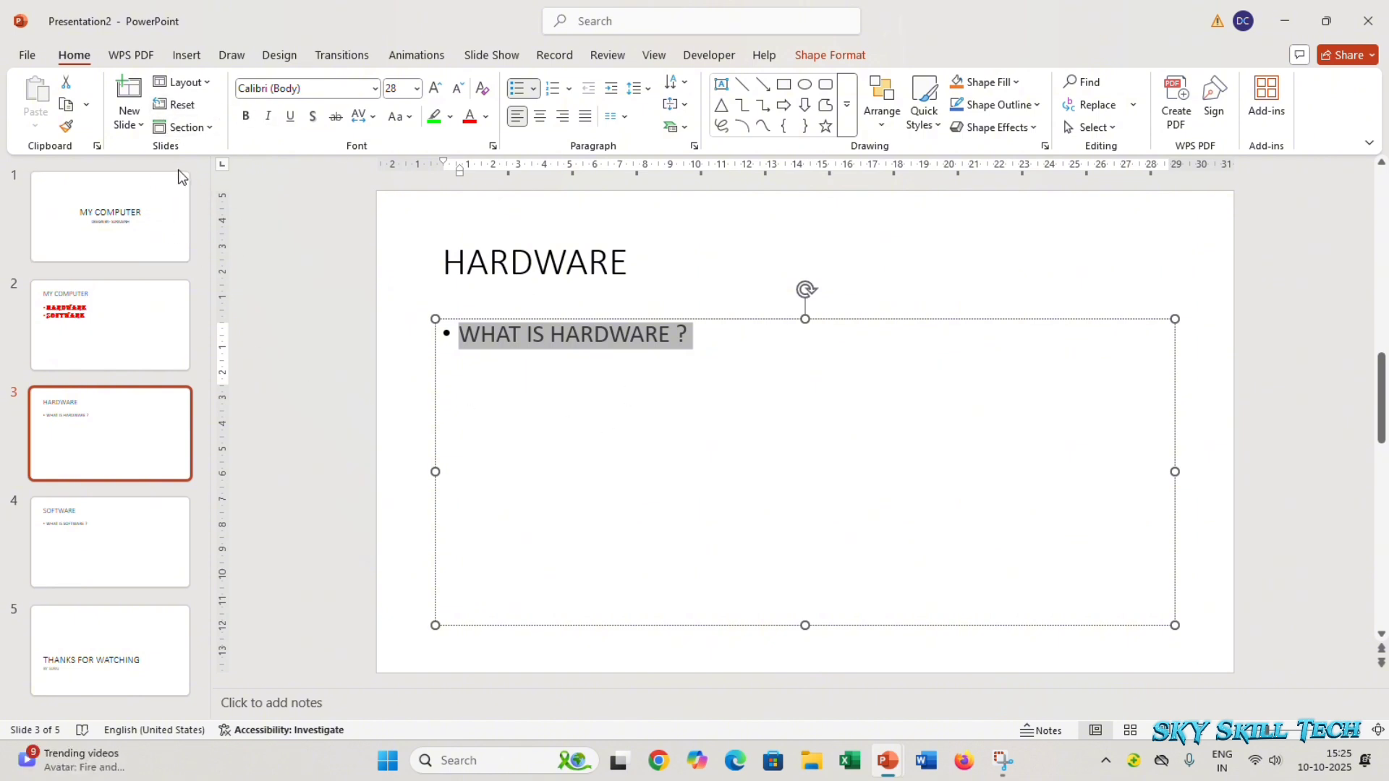
{"action": "left_click", "coordinate": [97, 146]}
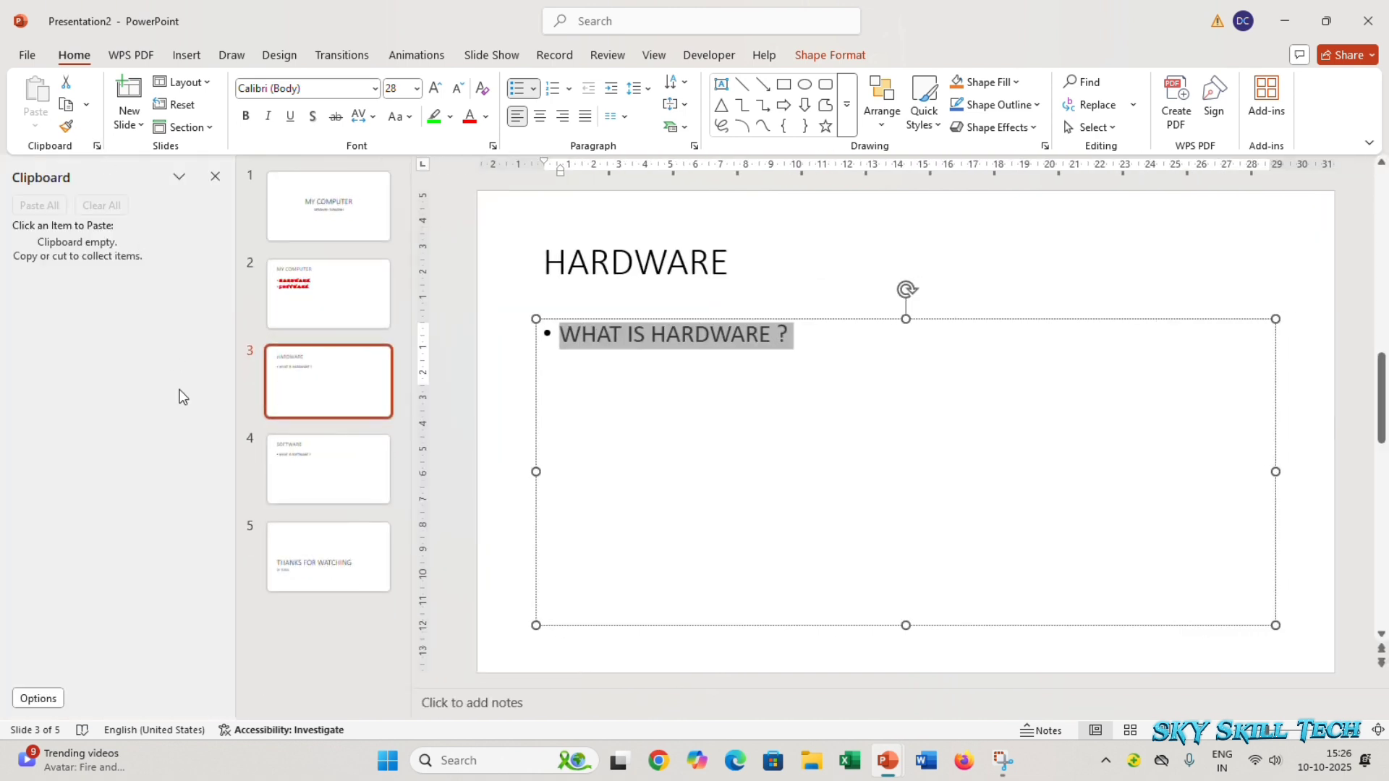
{"action": "left_click", "coordinate": [215, 177]}
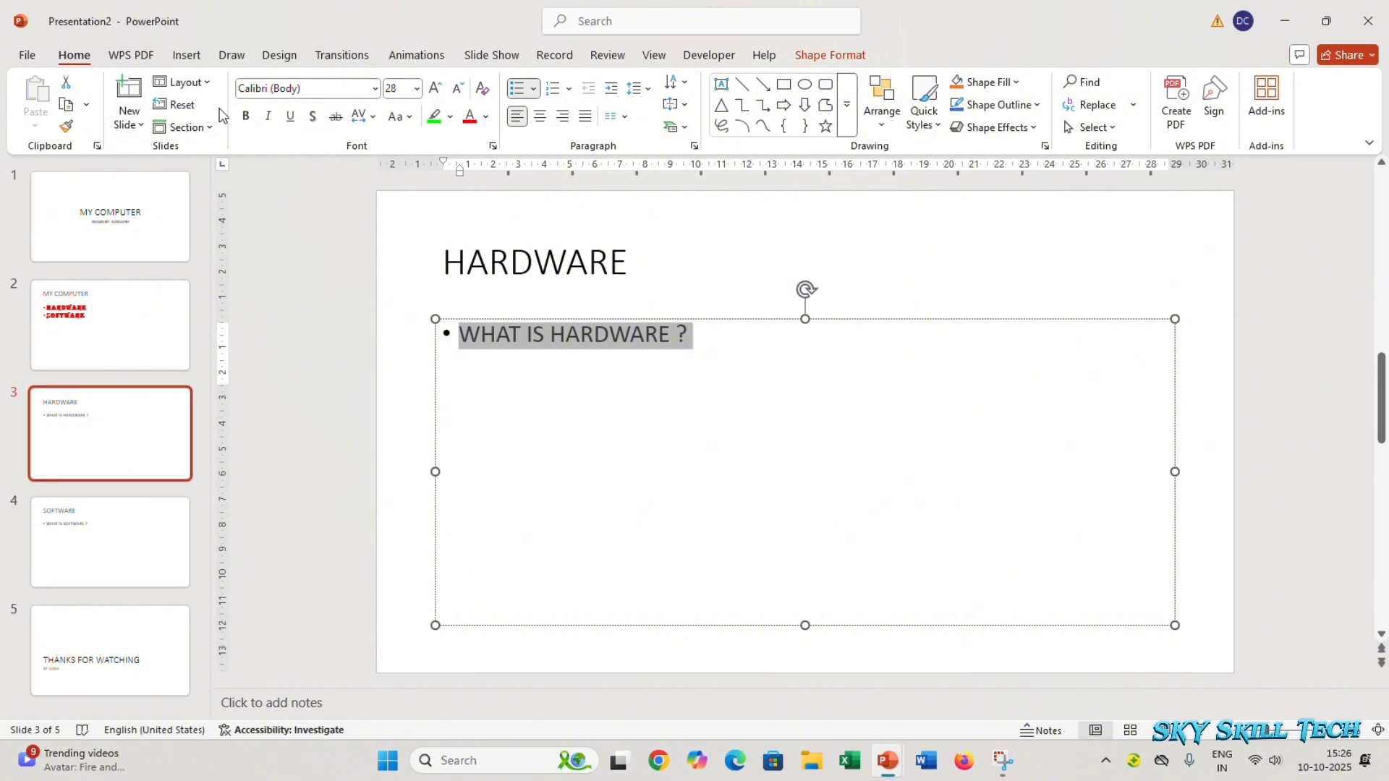
Try the Comparison layout on slide 3, and return the slide to Title and Content.
{"action": "left_click", "coordinate": [194, 83]}
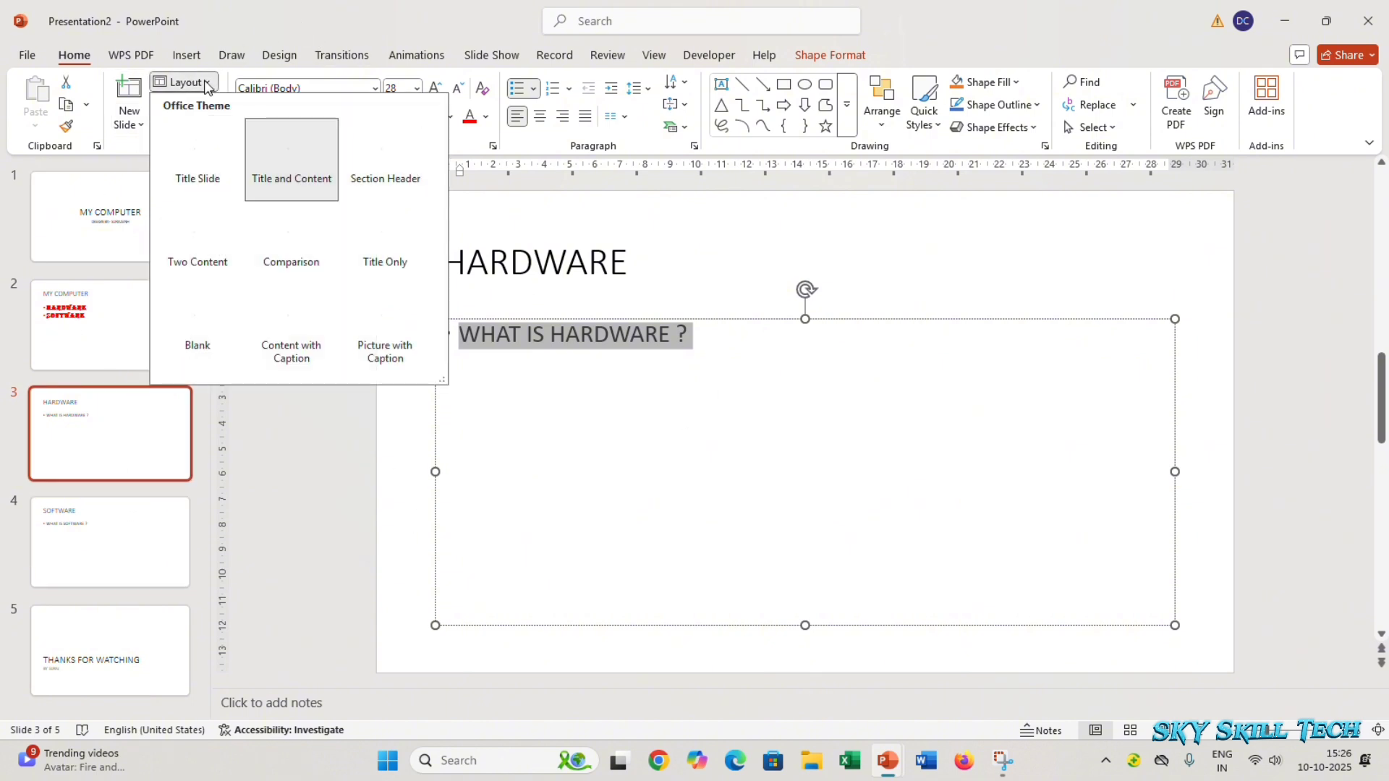
{"action": "left_click", "coordinate": [293, 259]}
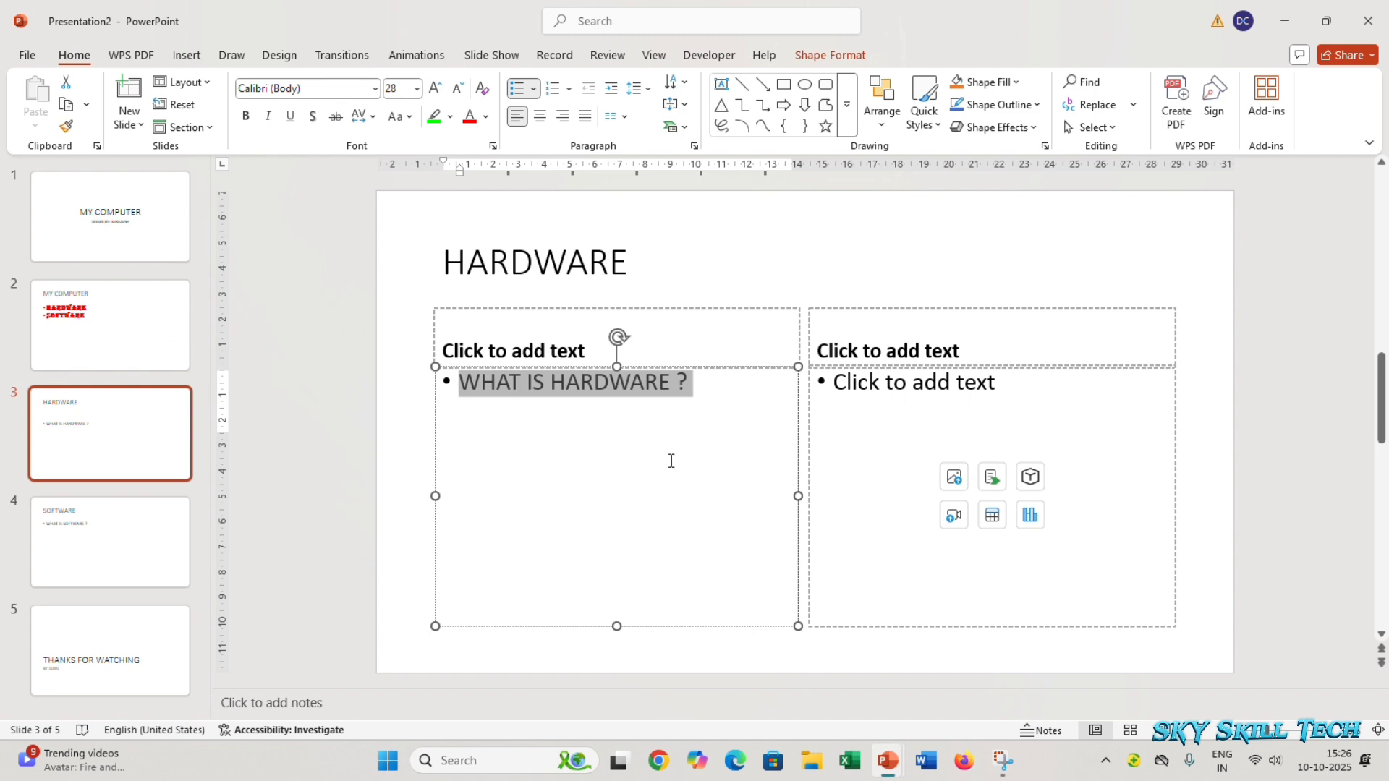
{"action": "left_click", "coordinate": [184, 82]}
{"action": "left_click", "coordinate": [283, 148]}
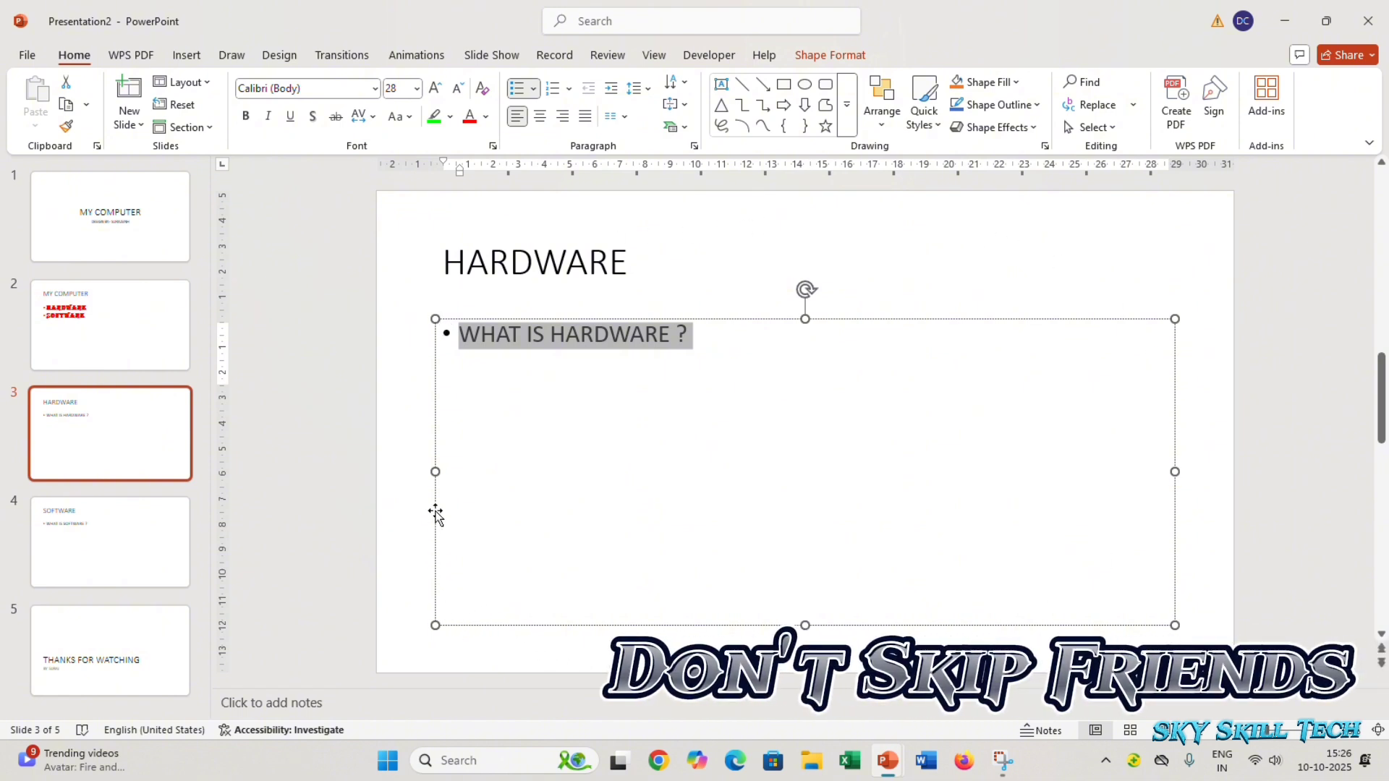
Stretch the content placeholder past the left edge of slide 3, and reset the slide to its default placement.
{"action": "left_click_drag", "start_coordinate": [435, 472], "coordinate": [253, 471]}
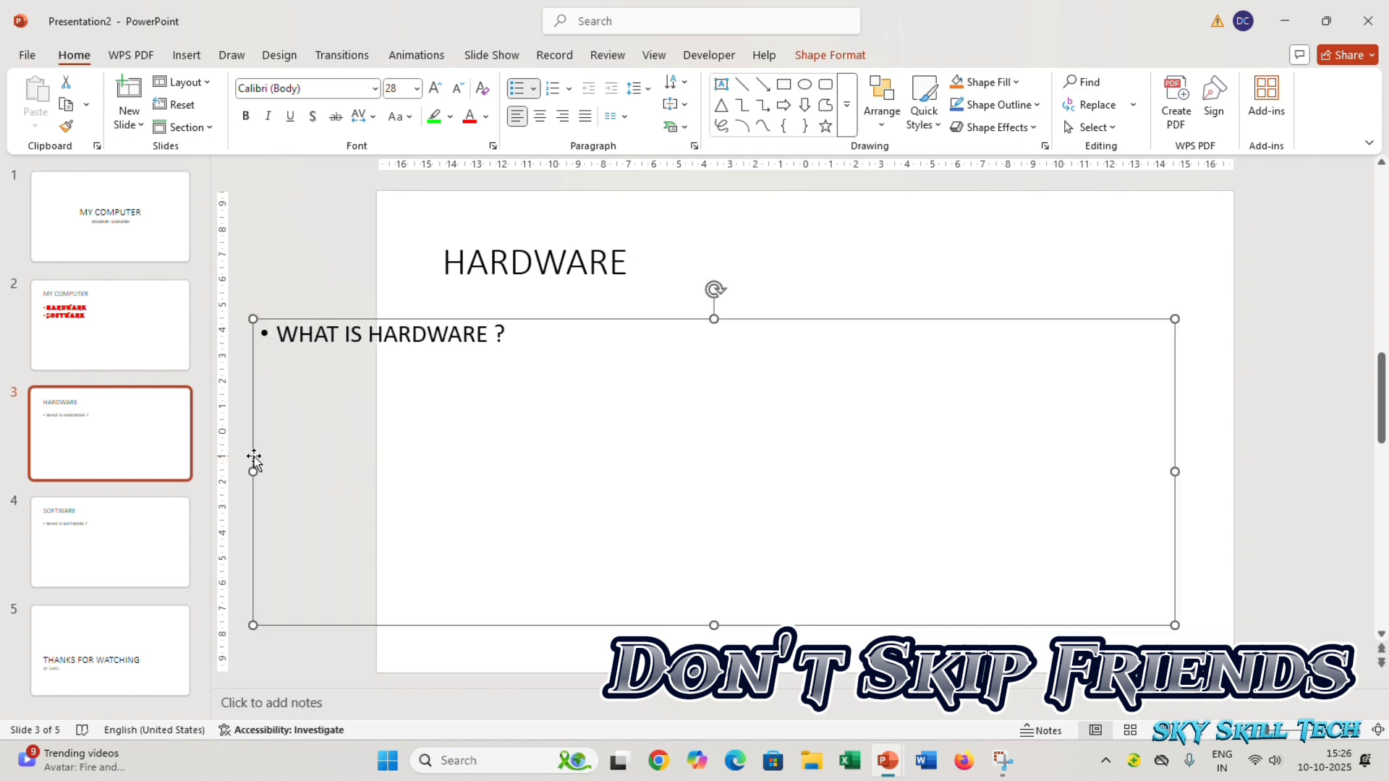
{"action": "left_click", "coordinate": [321, 282]}
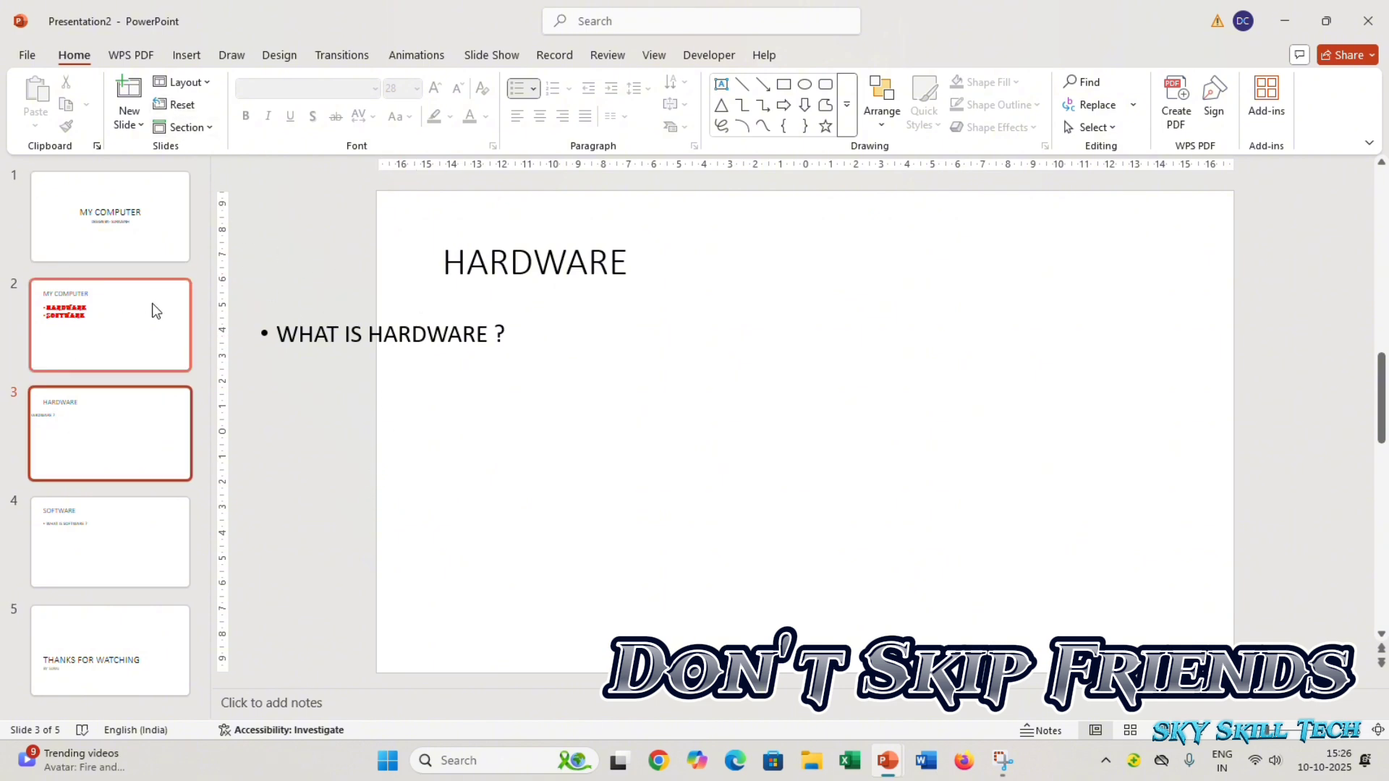
{"action": "left_click", "coordinate": [172, 111]}
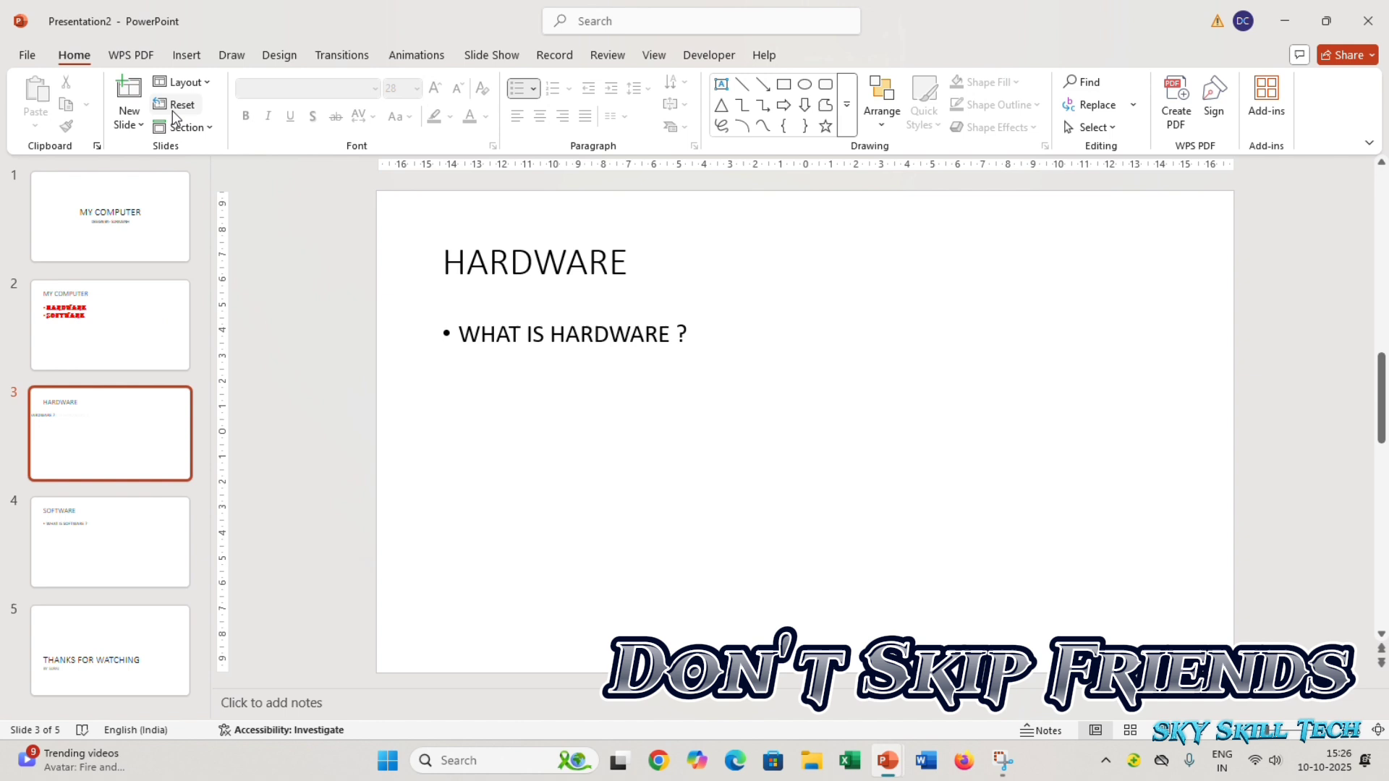
{"action": "left_click", "coordinate": [506, 372]}
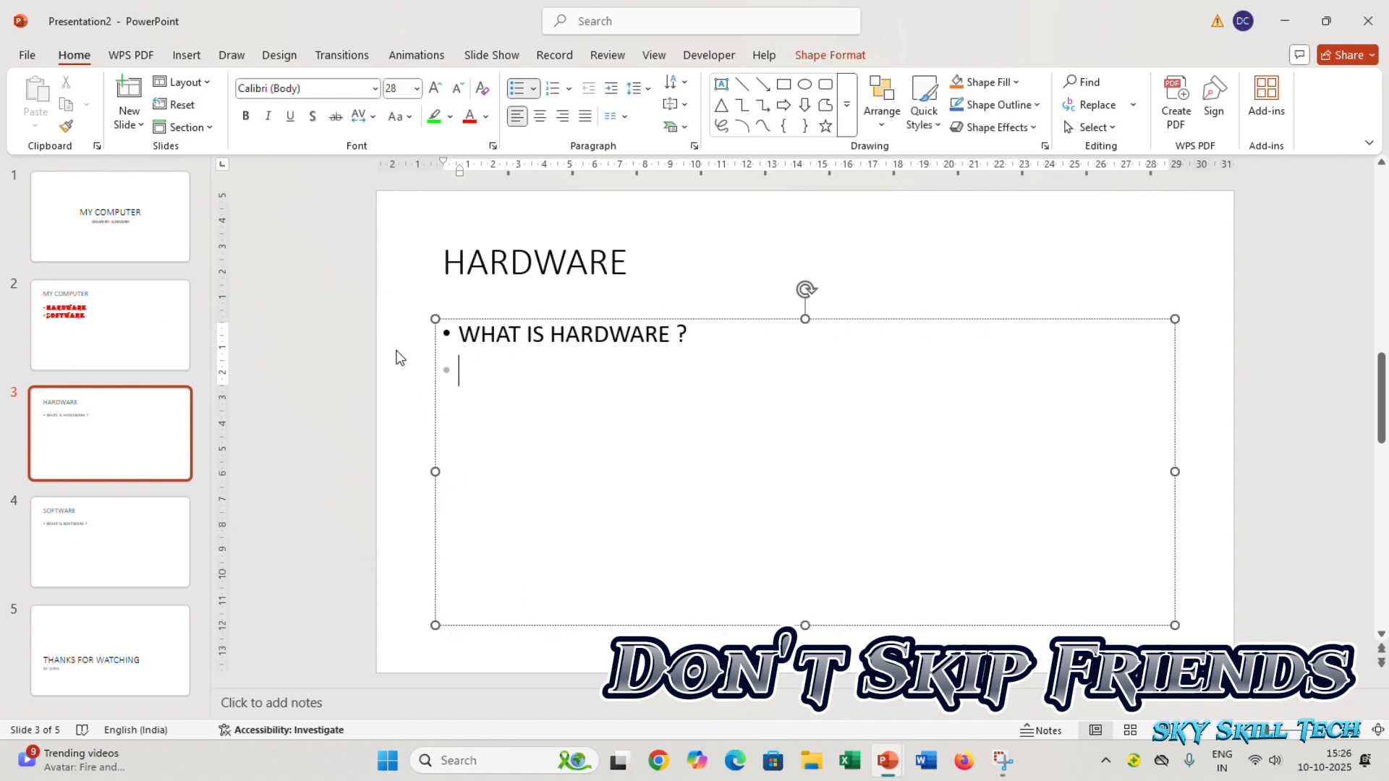
Add a section starting at slide 3, keep its default name and dismiss the section linking tip.
{"action": "left_click", "coordinate": [185, 127]}
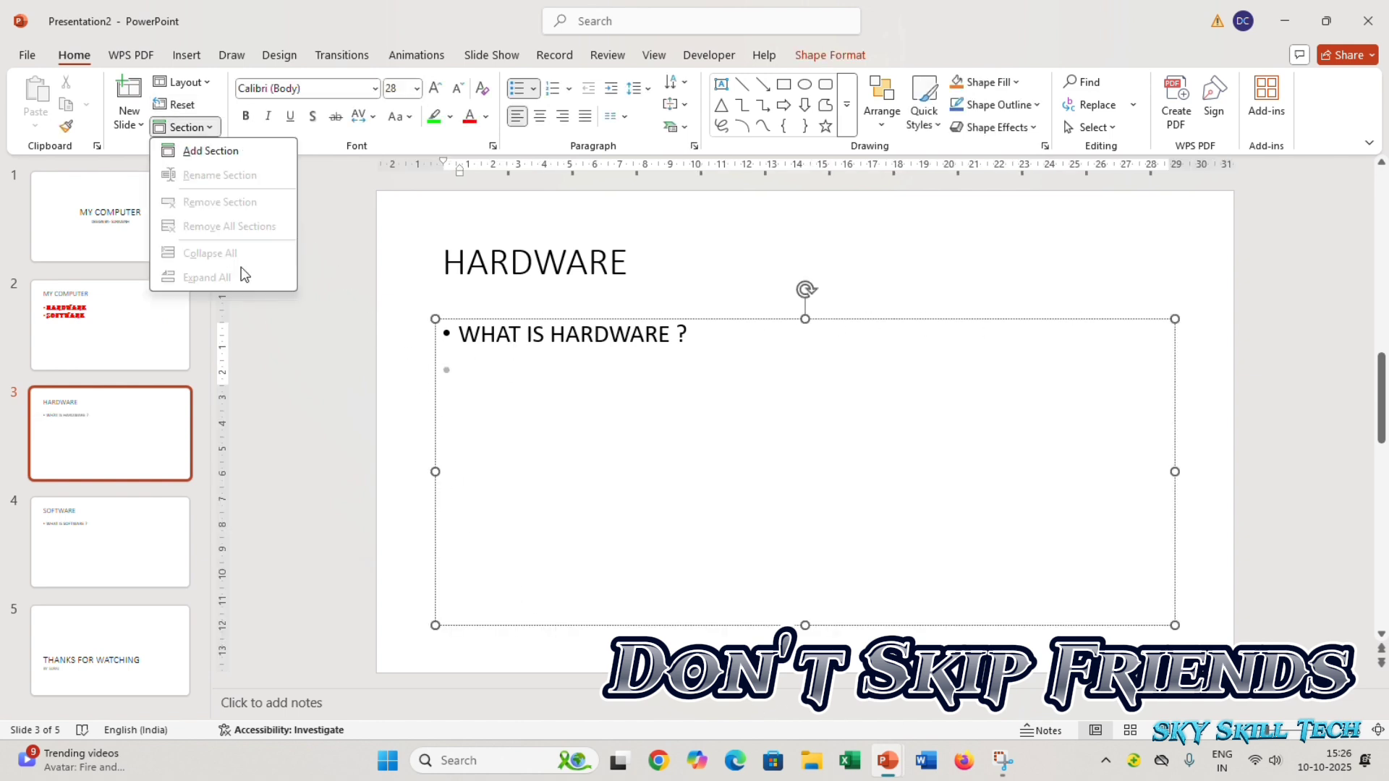
{"action": "left_click", "coordinate": [217, 151]}
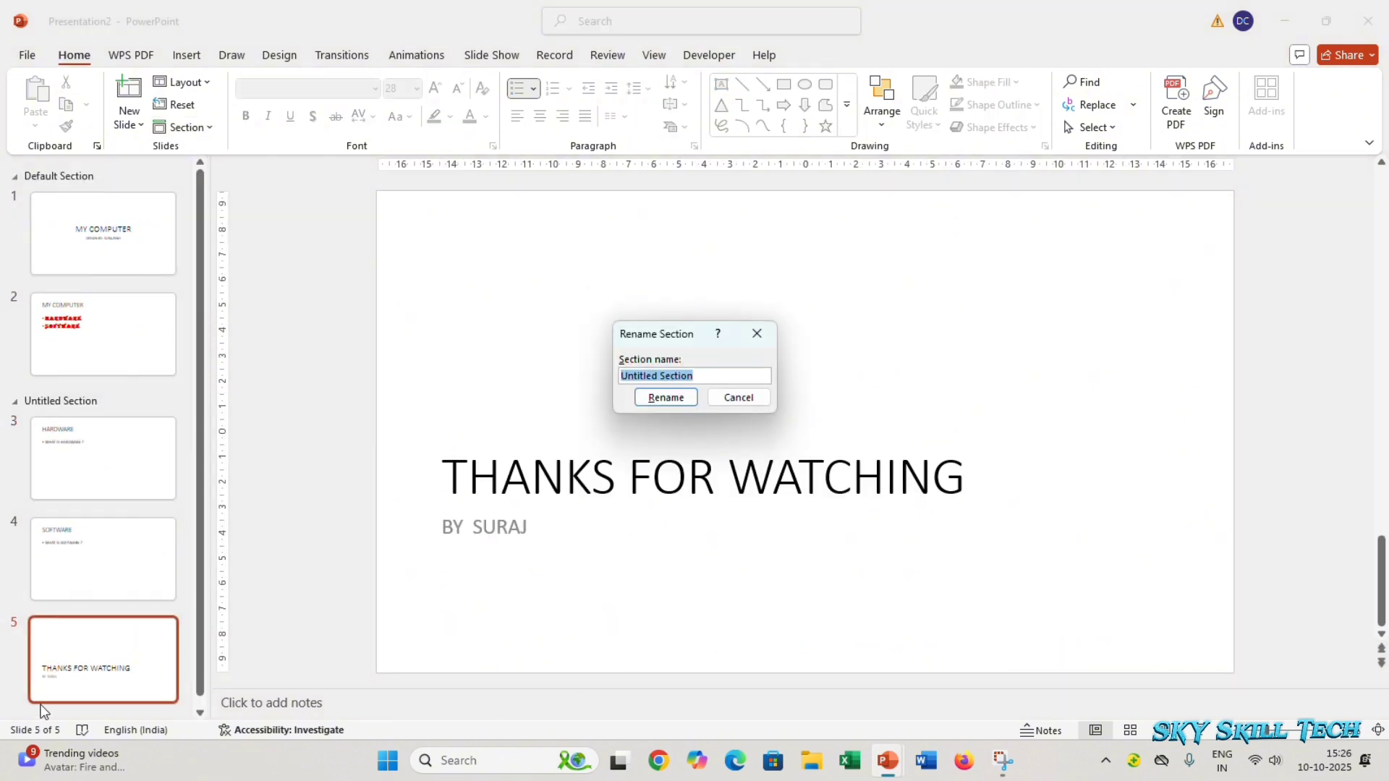
{"action": "left_click", "coordinate": [754, 400]}
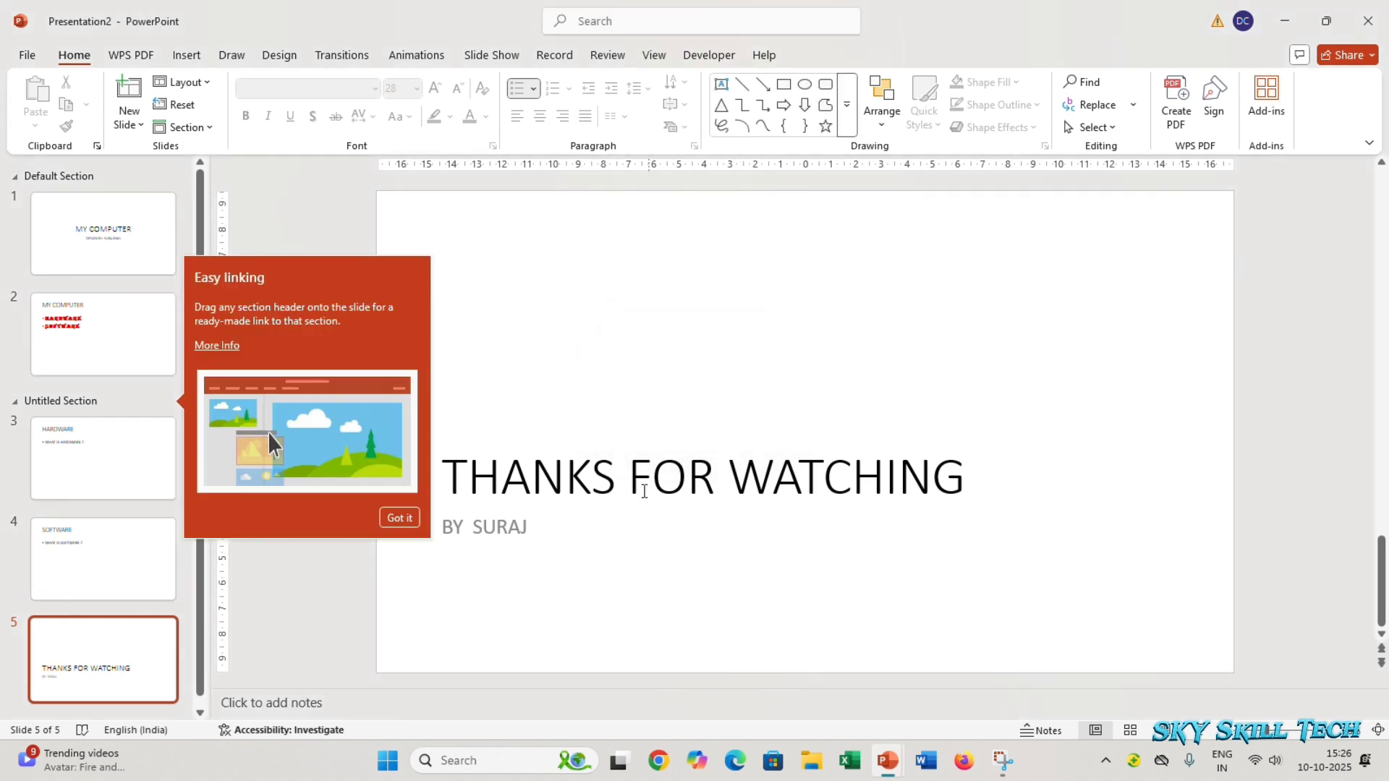
{"action": "left_click", "coordinate": [405, 522]}
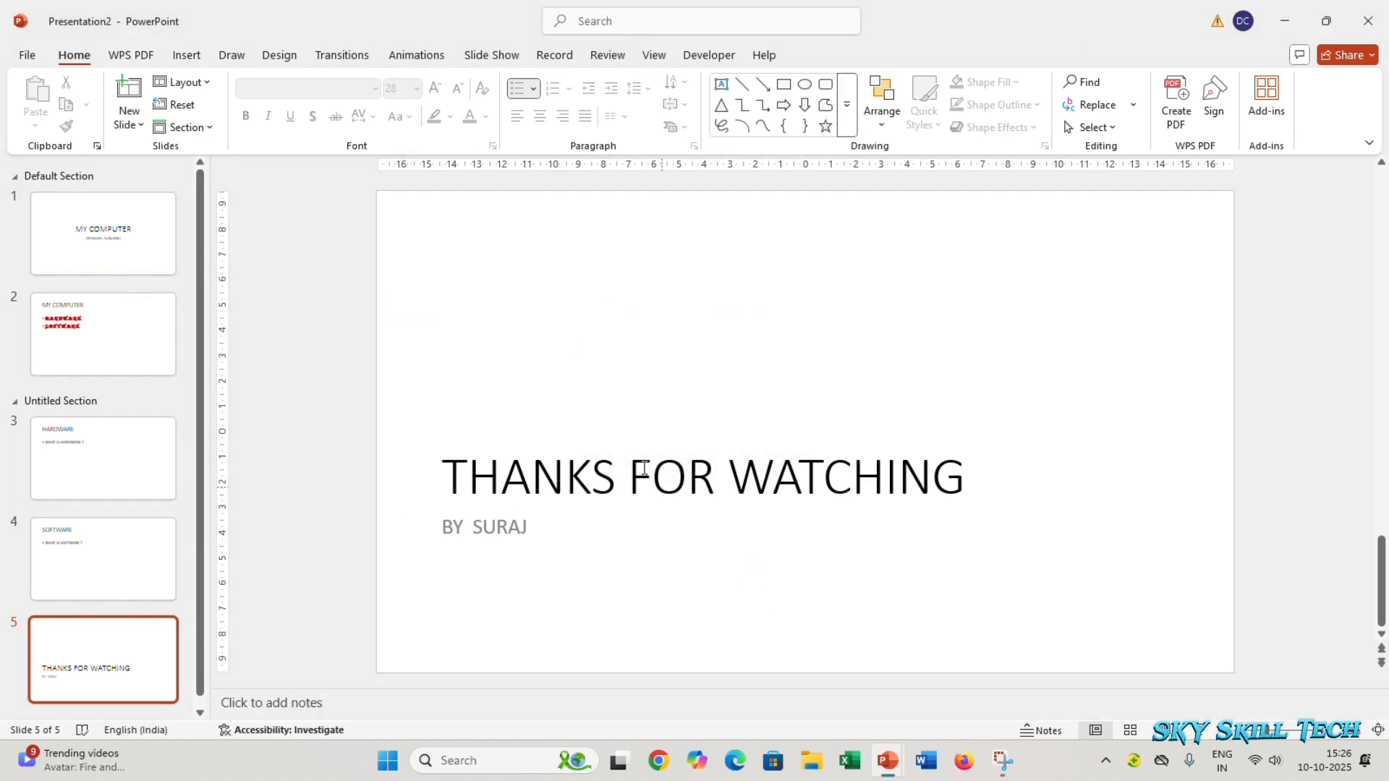
Try centre and right alignment on the HARDWARE and SOFTWARE bullets on slide 2, and finish with justified alignment.
{"action": "left_click", "coordinate": [533, 477]}
{"action": "left_click", "coordinate": [149, 248]}
{"action": "left_click", "coordinate": [709, 397]}
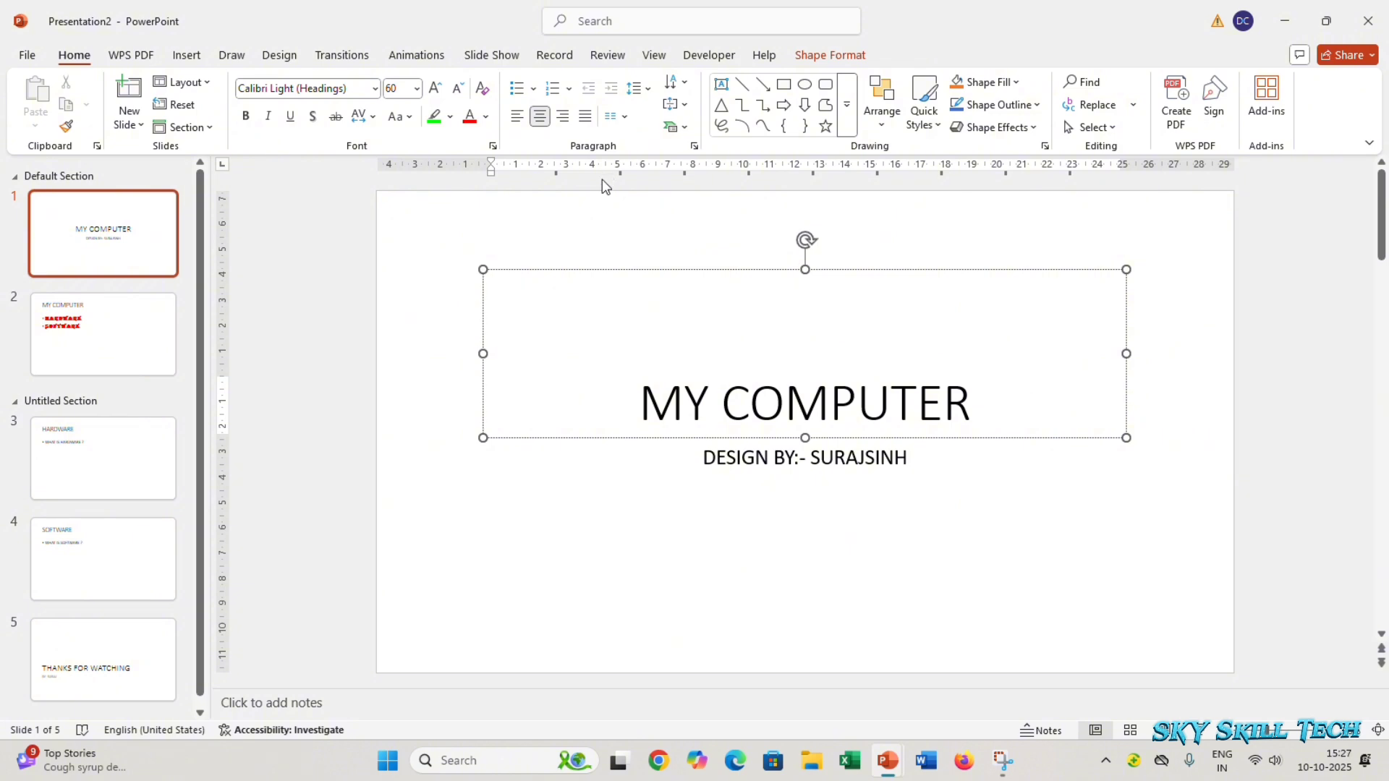
{"action": "left_click", "coordinate": [94, 360]}
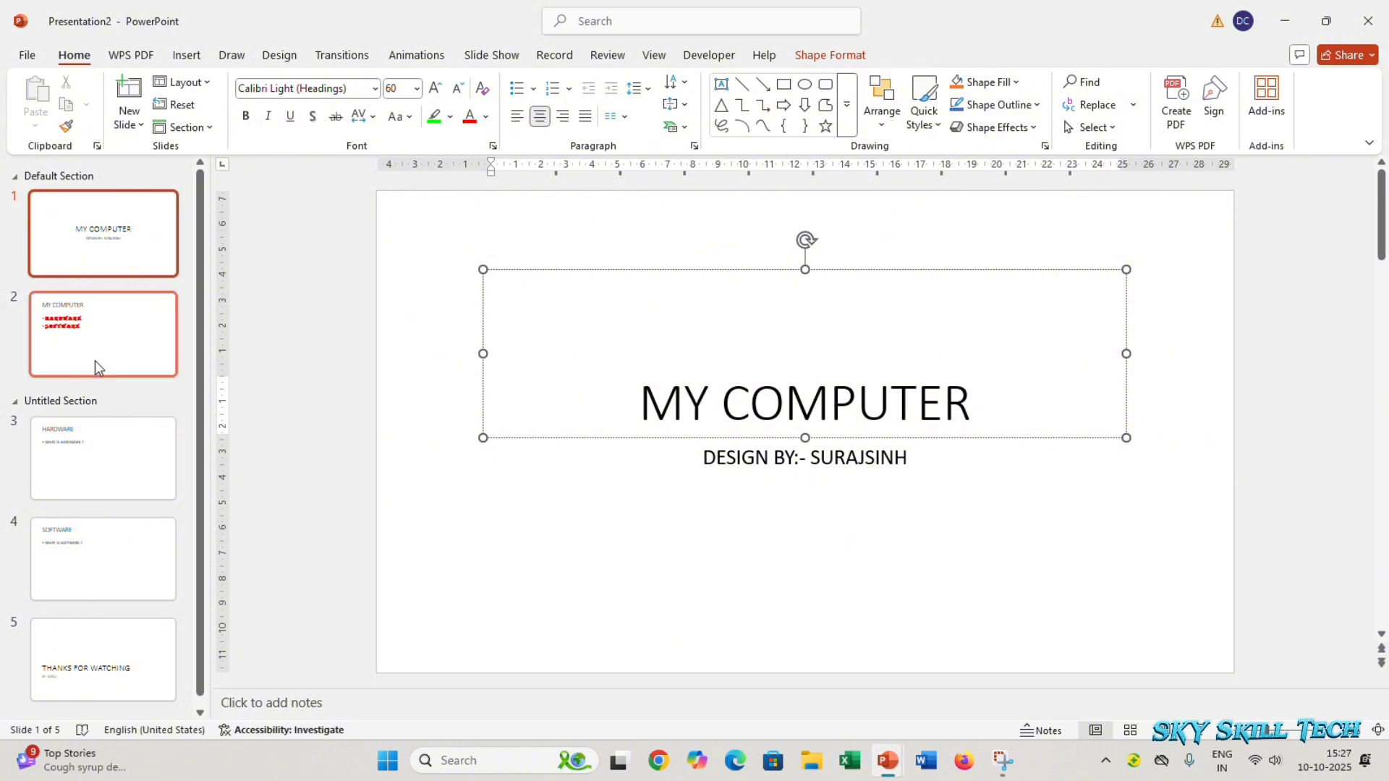
{"action": "left_click", "coordinate": [644, 378]}
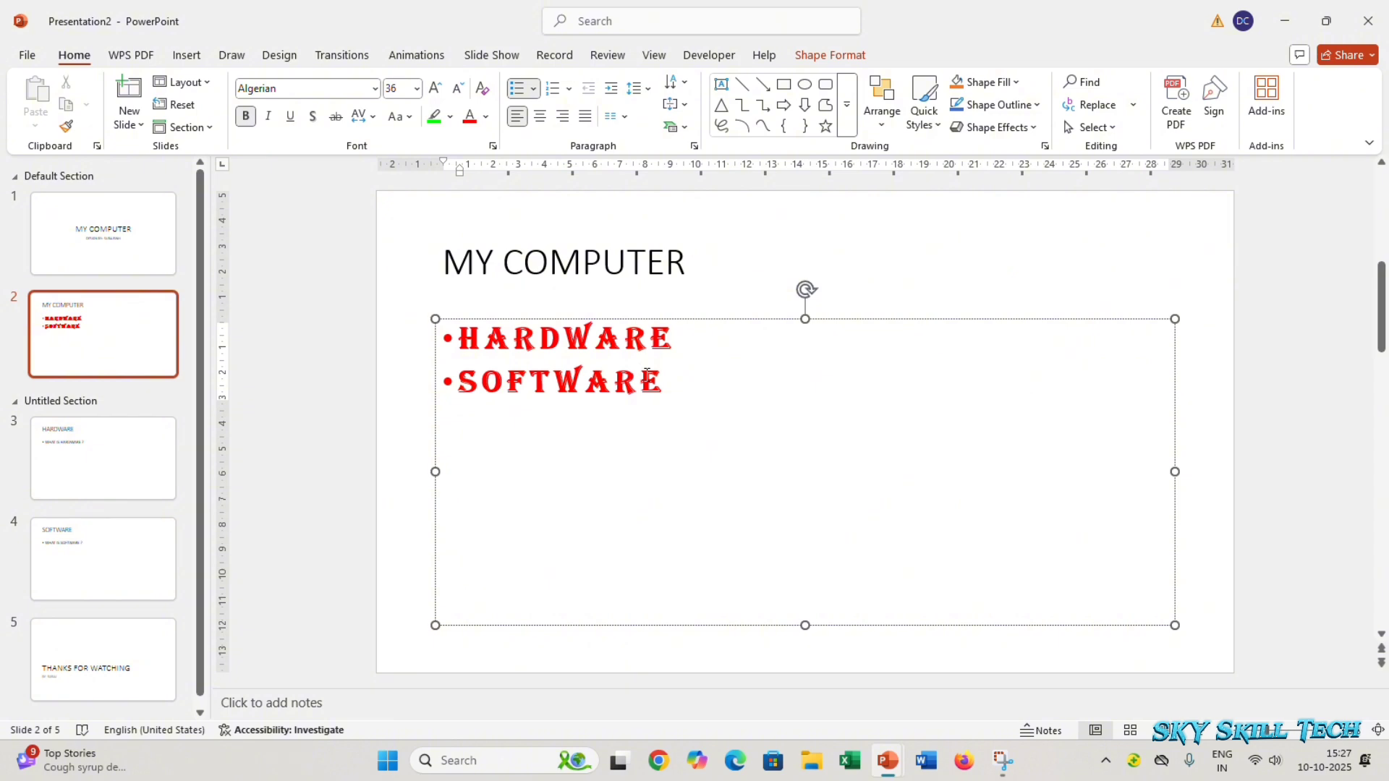
{"action": "left_click", "coordinate": [780, 374]}
{"action": "key", "text": "ctrl+a"}
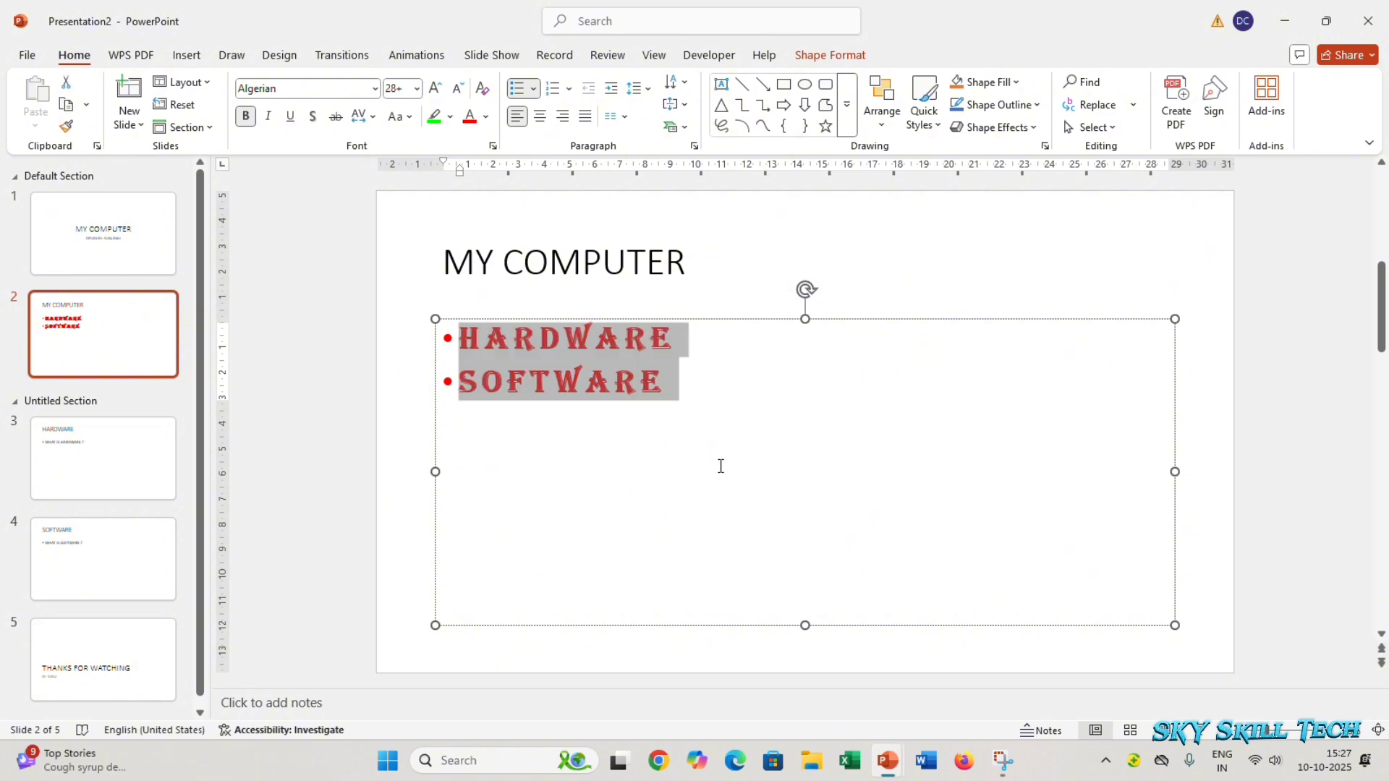
{"action": "left_click", "coordinate": [541, 118]}
{"action": "left_click", "coordinate": [561, 122]}
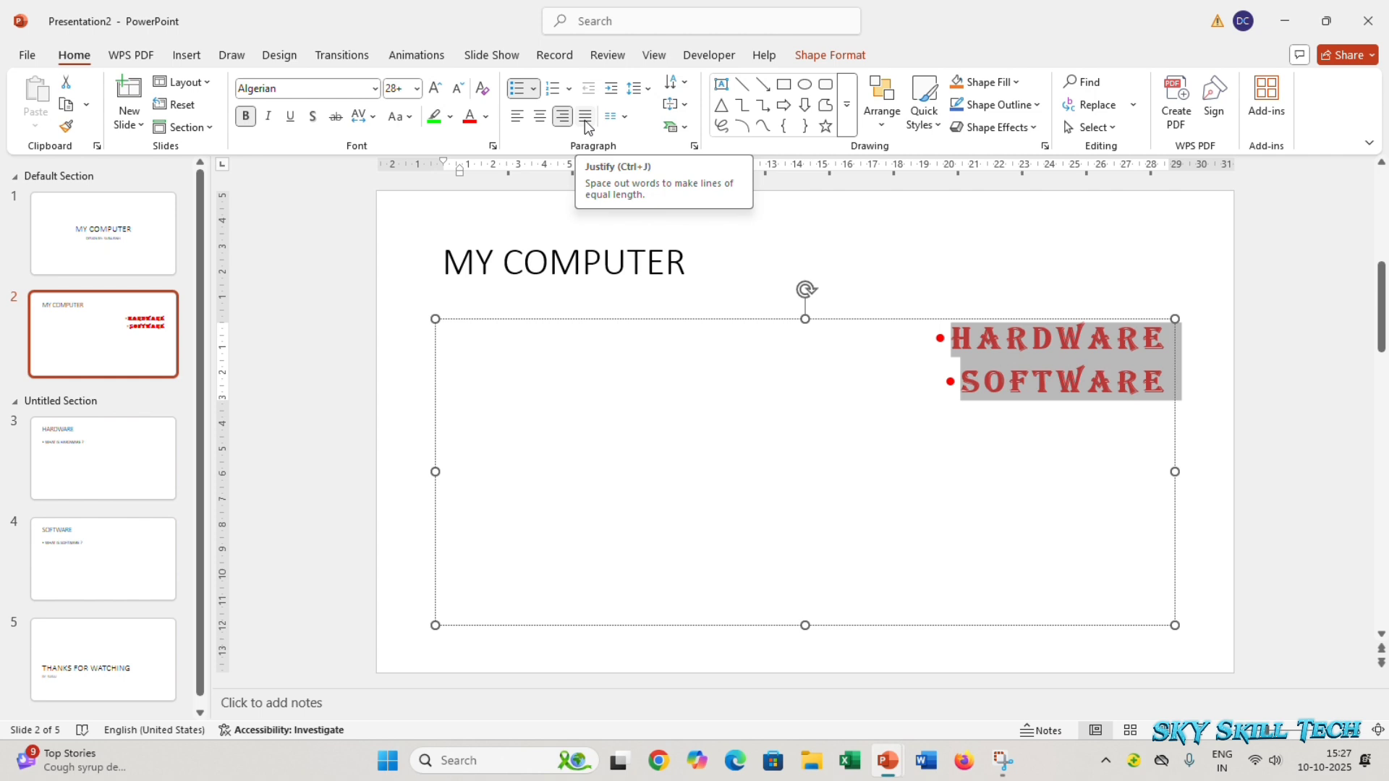
{"action": "left_click", "coordinate": [586, 119]}
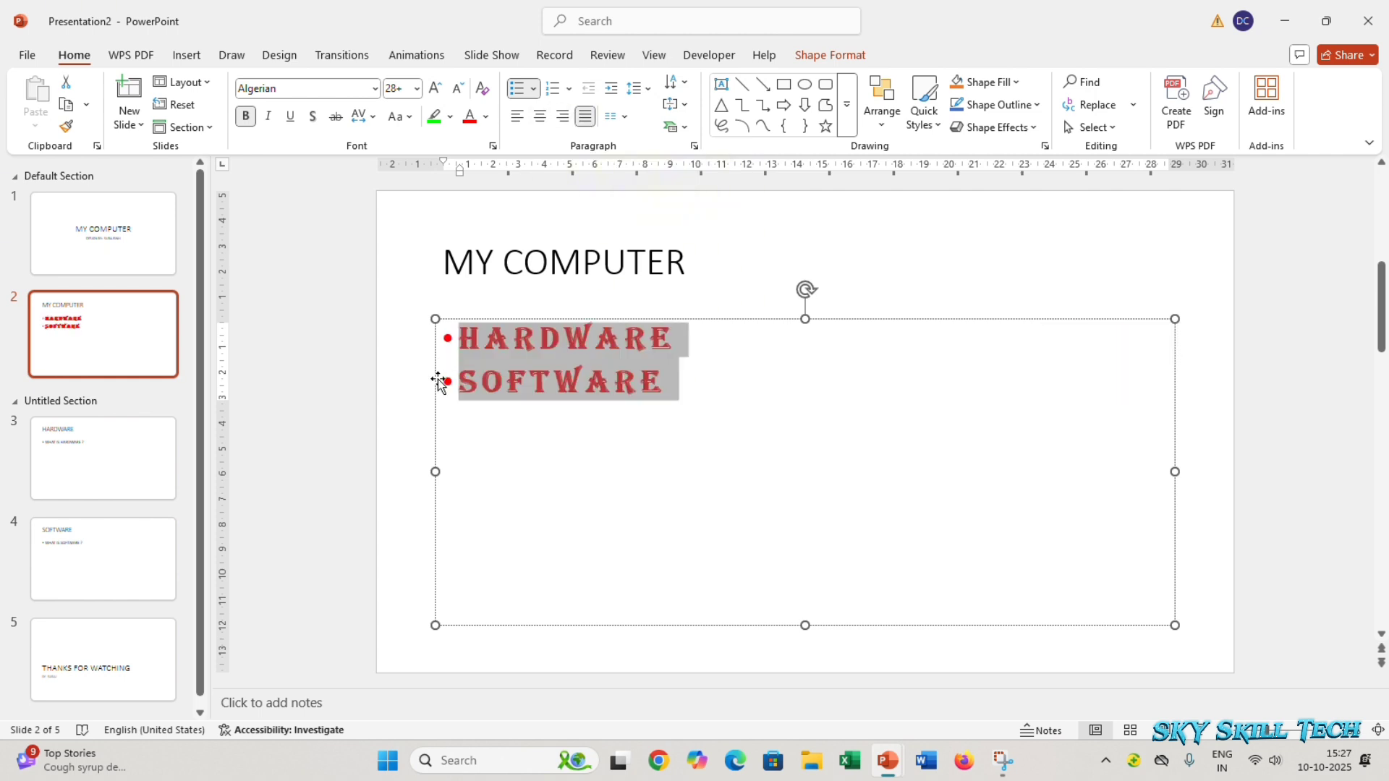
Preview the hollow square bullets and the 1. 2. 3. numbering on the two selected lines without applying either.
{"action": "left_click", "coordinate": [533, 88]}
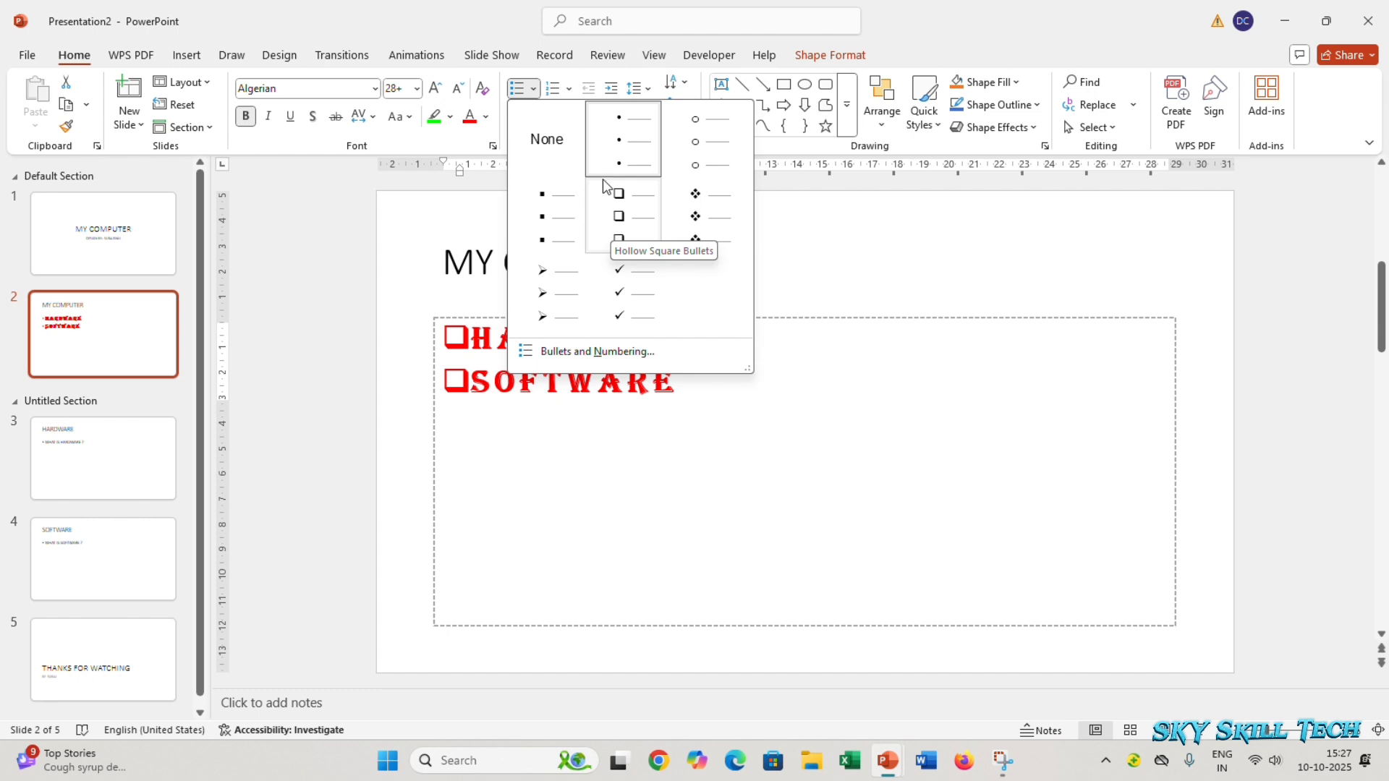
{"action": "left_click", "coordinate": [568, 90]}
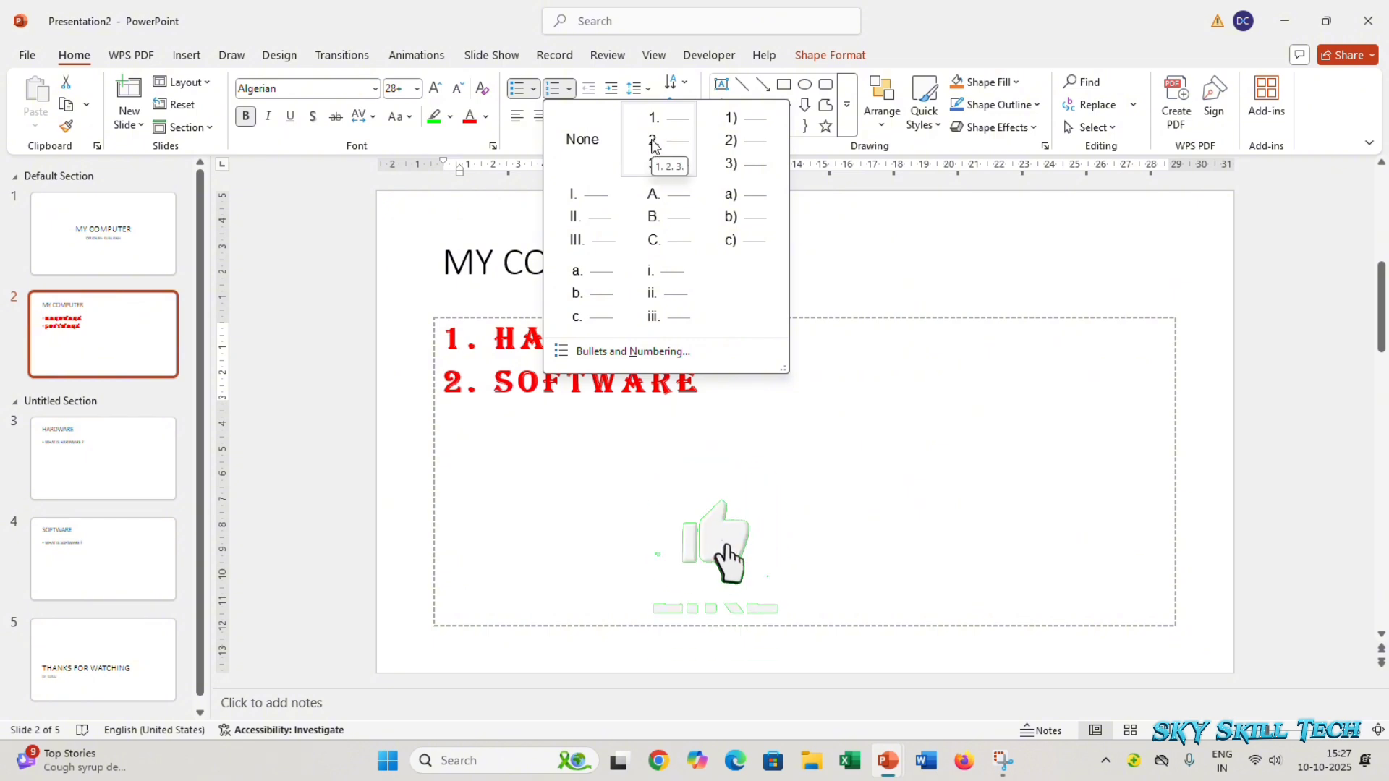
{"action": "left_click", "coordinate": [815, 465]}
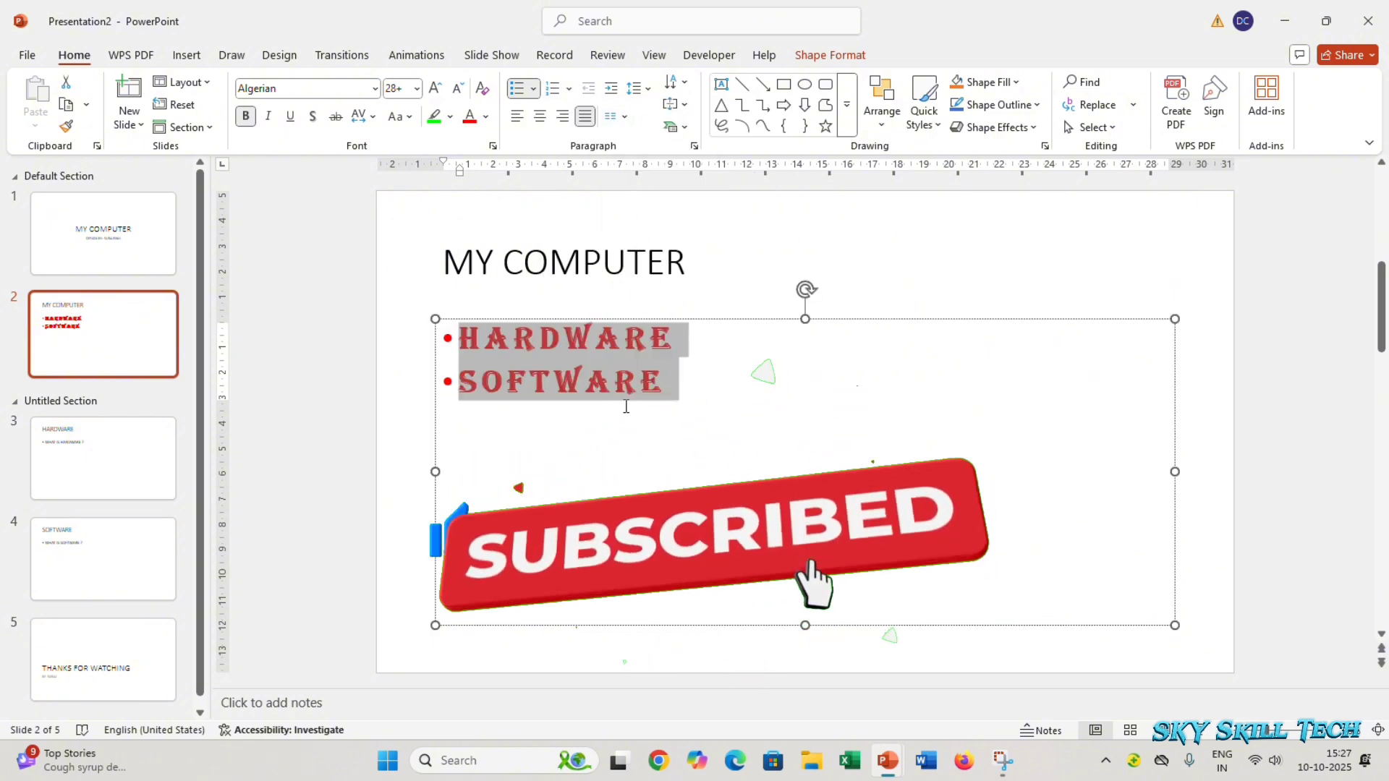
Start a new unbulleted line below the SOFTWARE bullet, leaving a gap after it.
{"action": "left_click", "coordinate": [618, 445]}
{"action": "key", "text": "Return"}
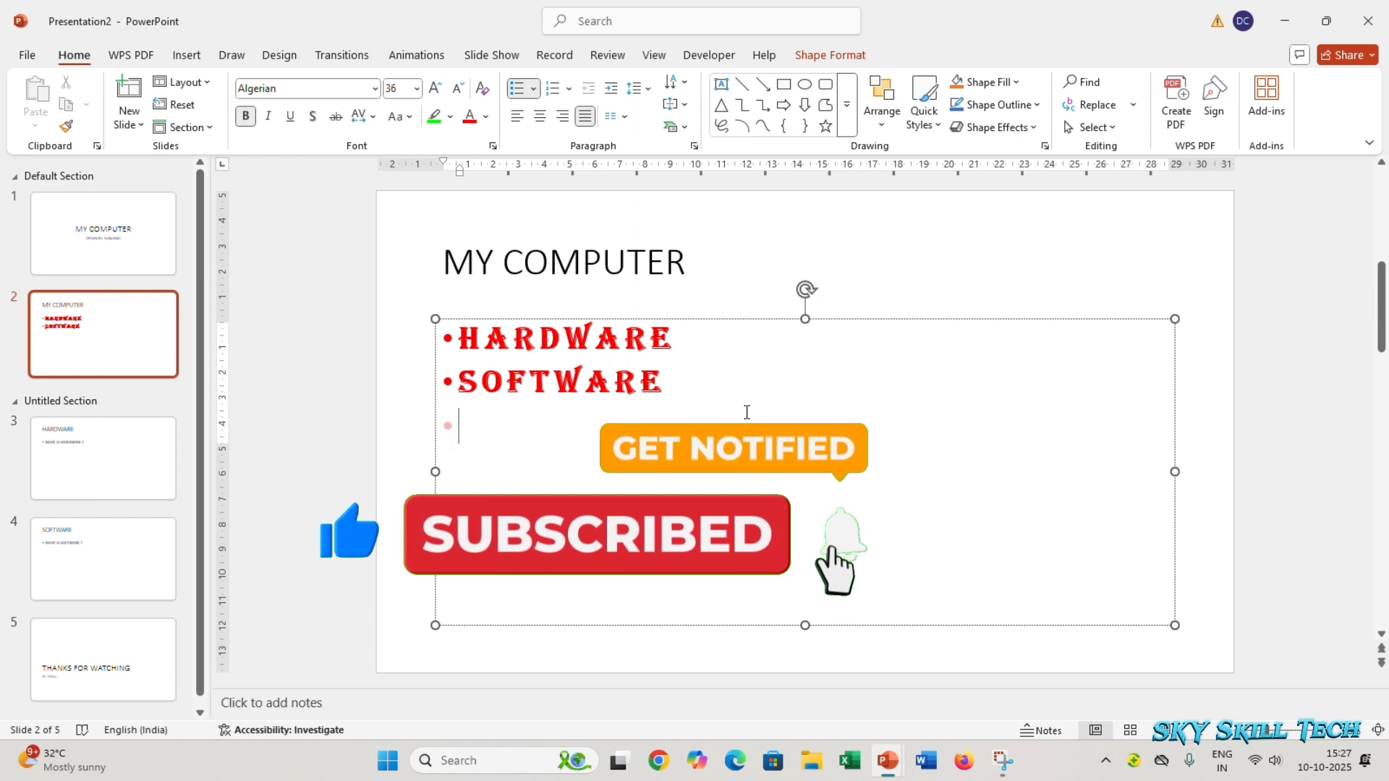
{"action": "key", "text": "BackSpace"}
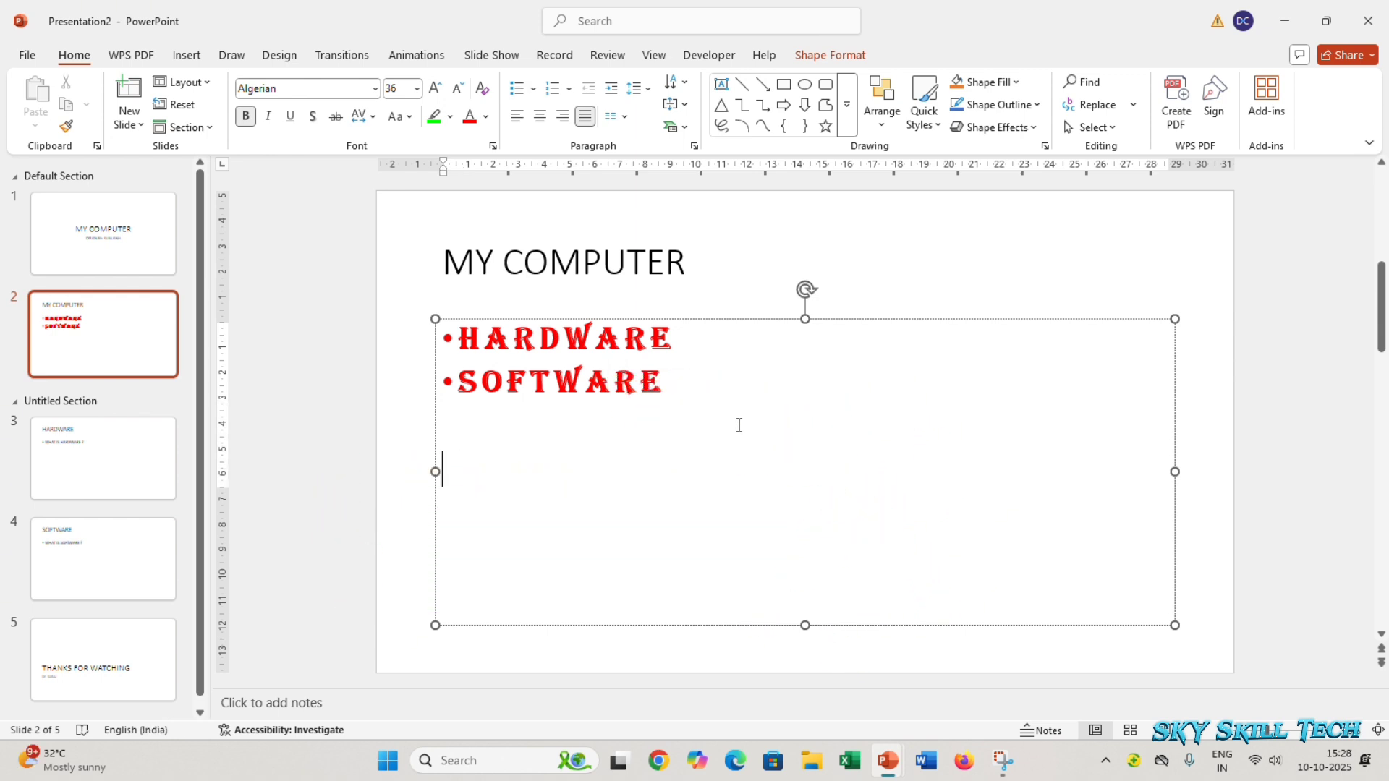
Switch to Word, open the Mark Inde33 document and copy the paragraph beginning "To make your document look professionally produced".
{"action": "left_click", "coordinate": [934, 758]}
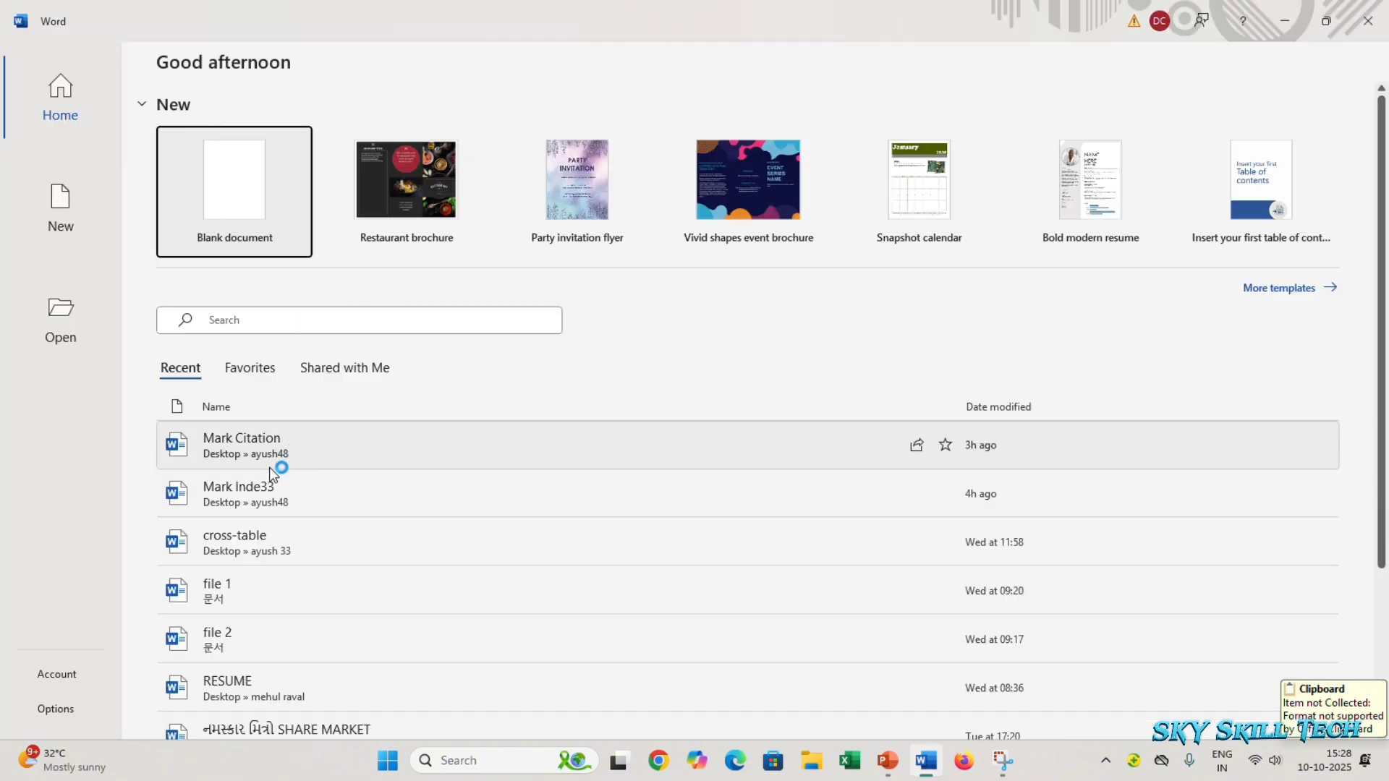
{"action": "left_click", "coordinate": [272, 486]}
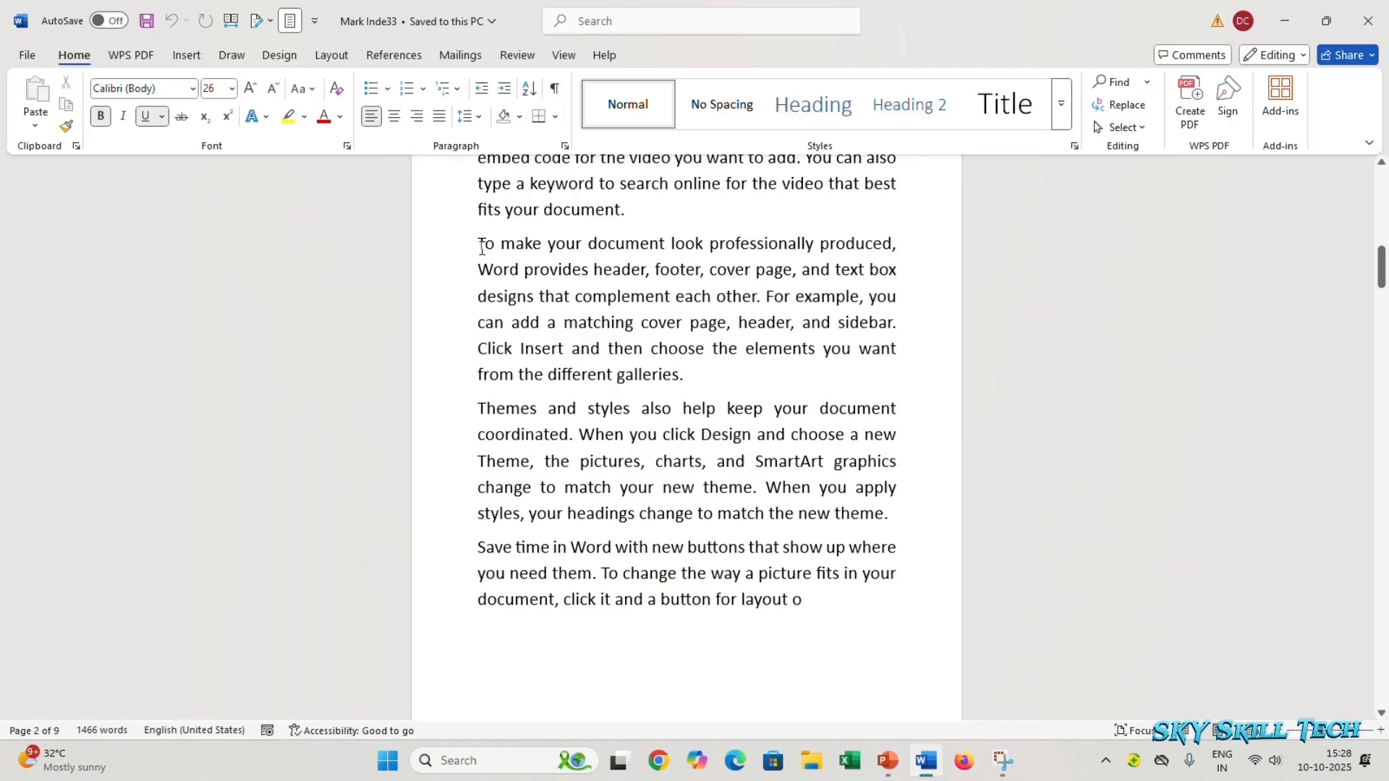
{"action": "left_click_drag", "start_coordinate": [481, 247], "coordinate": [683, 370]}
{"action": "key", "text": "ctrl+c"}
Return to PowerPoint, paste the copied paragraph below the bullets on slide 2 and reduce its font size to 18.
{"action": "key", "text": "alt+Tab"}
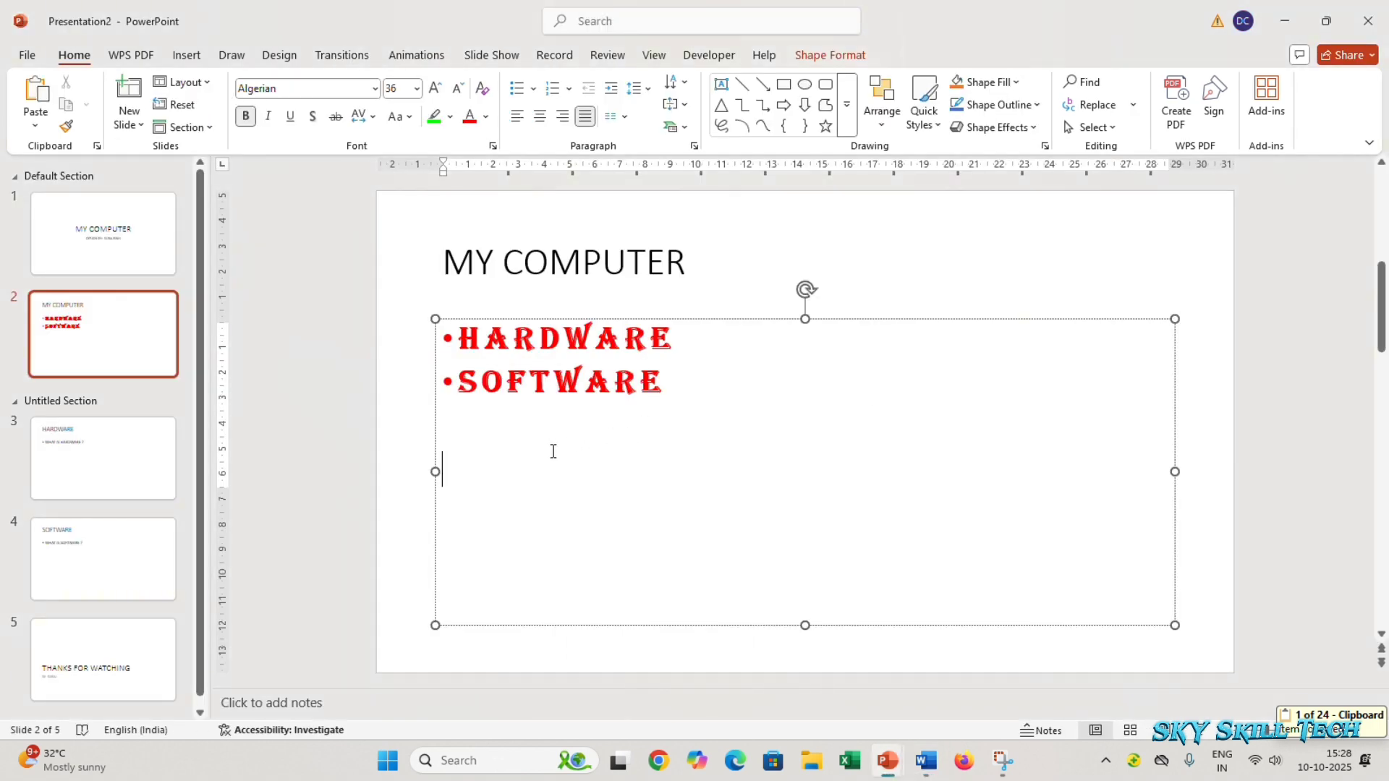
{"action": "key", "text": "ctrl+v"}
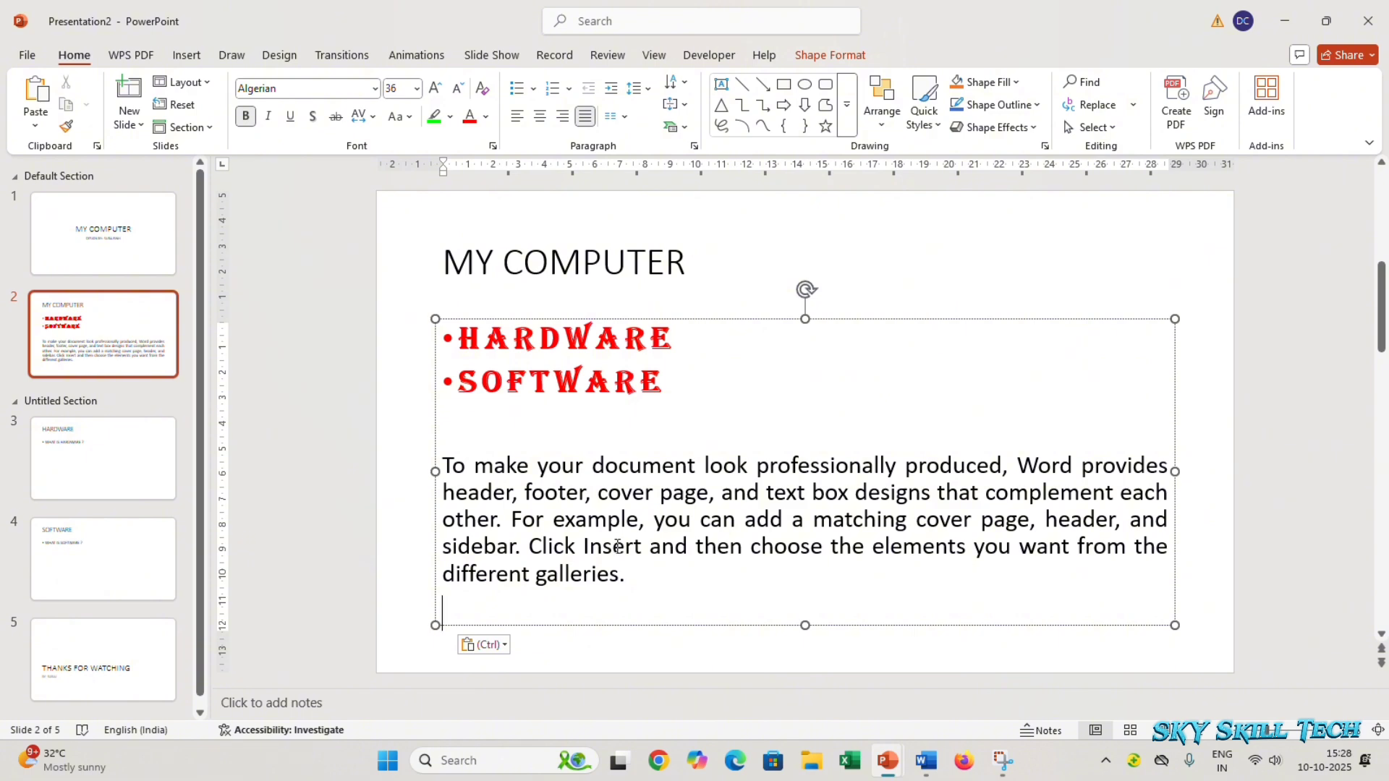
{"action": "left_click_drag", "start_coordinate": [627, 574], "coordinate": [442, 465]}
{"action": "left_click", "coordinate": [458, 87]}
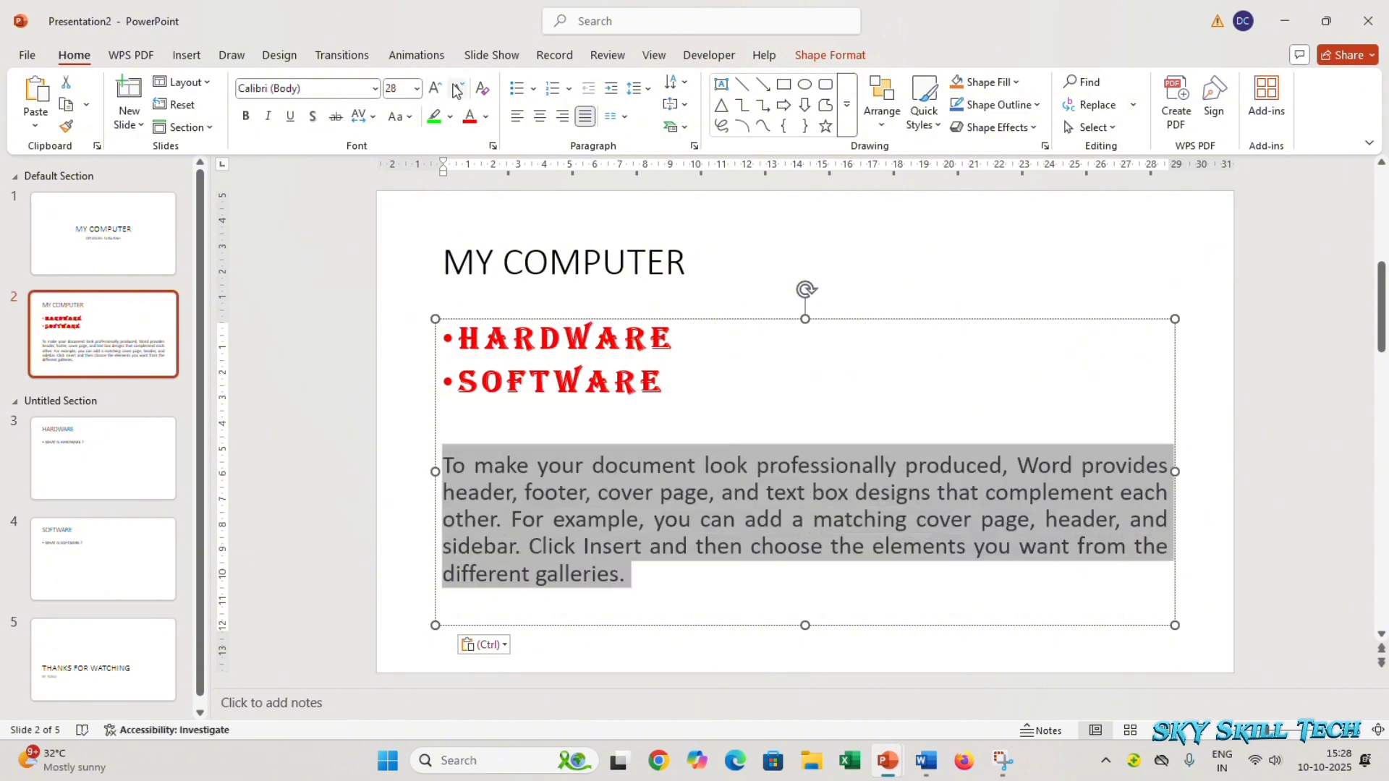
{"action": "left_click", "coordinate": [458, 88]}
{"action": "left_click", "coordinate": [458, 88]}
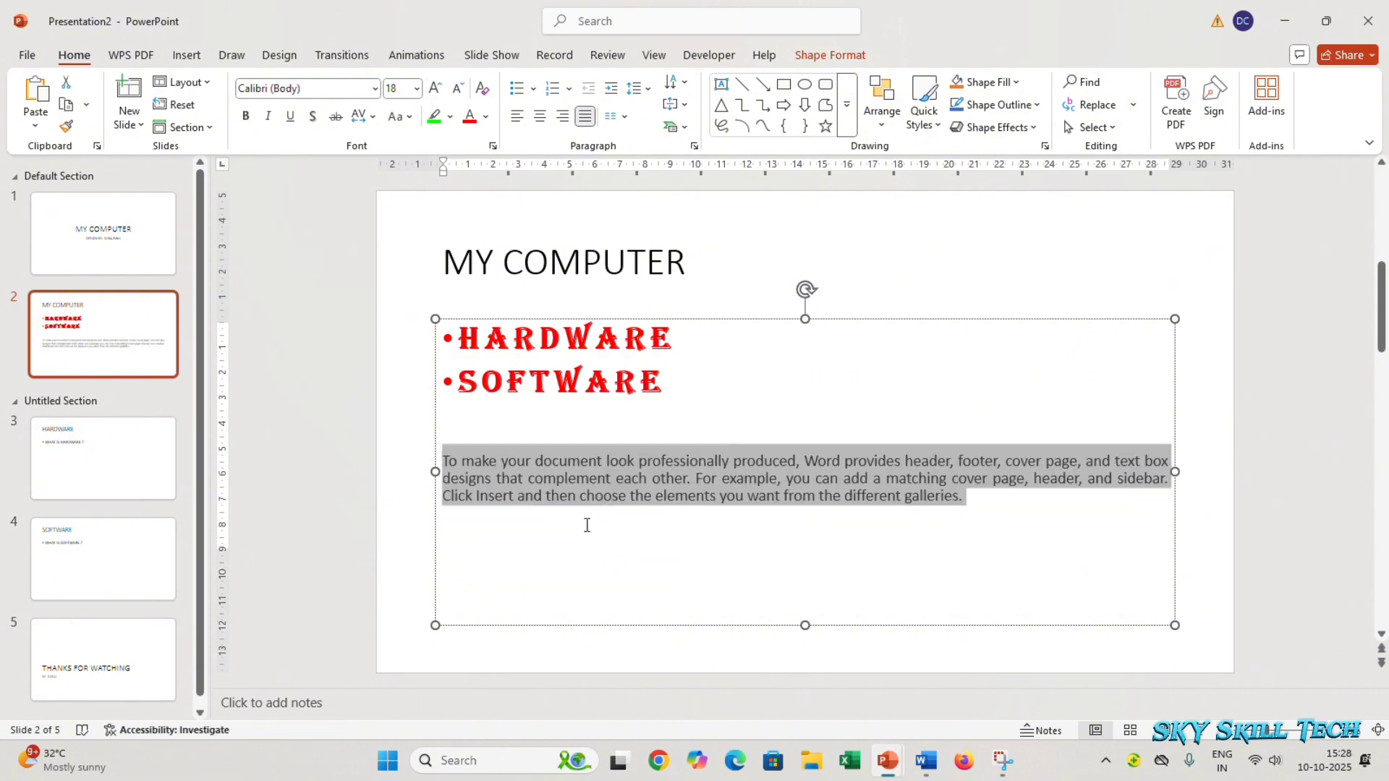